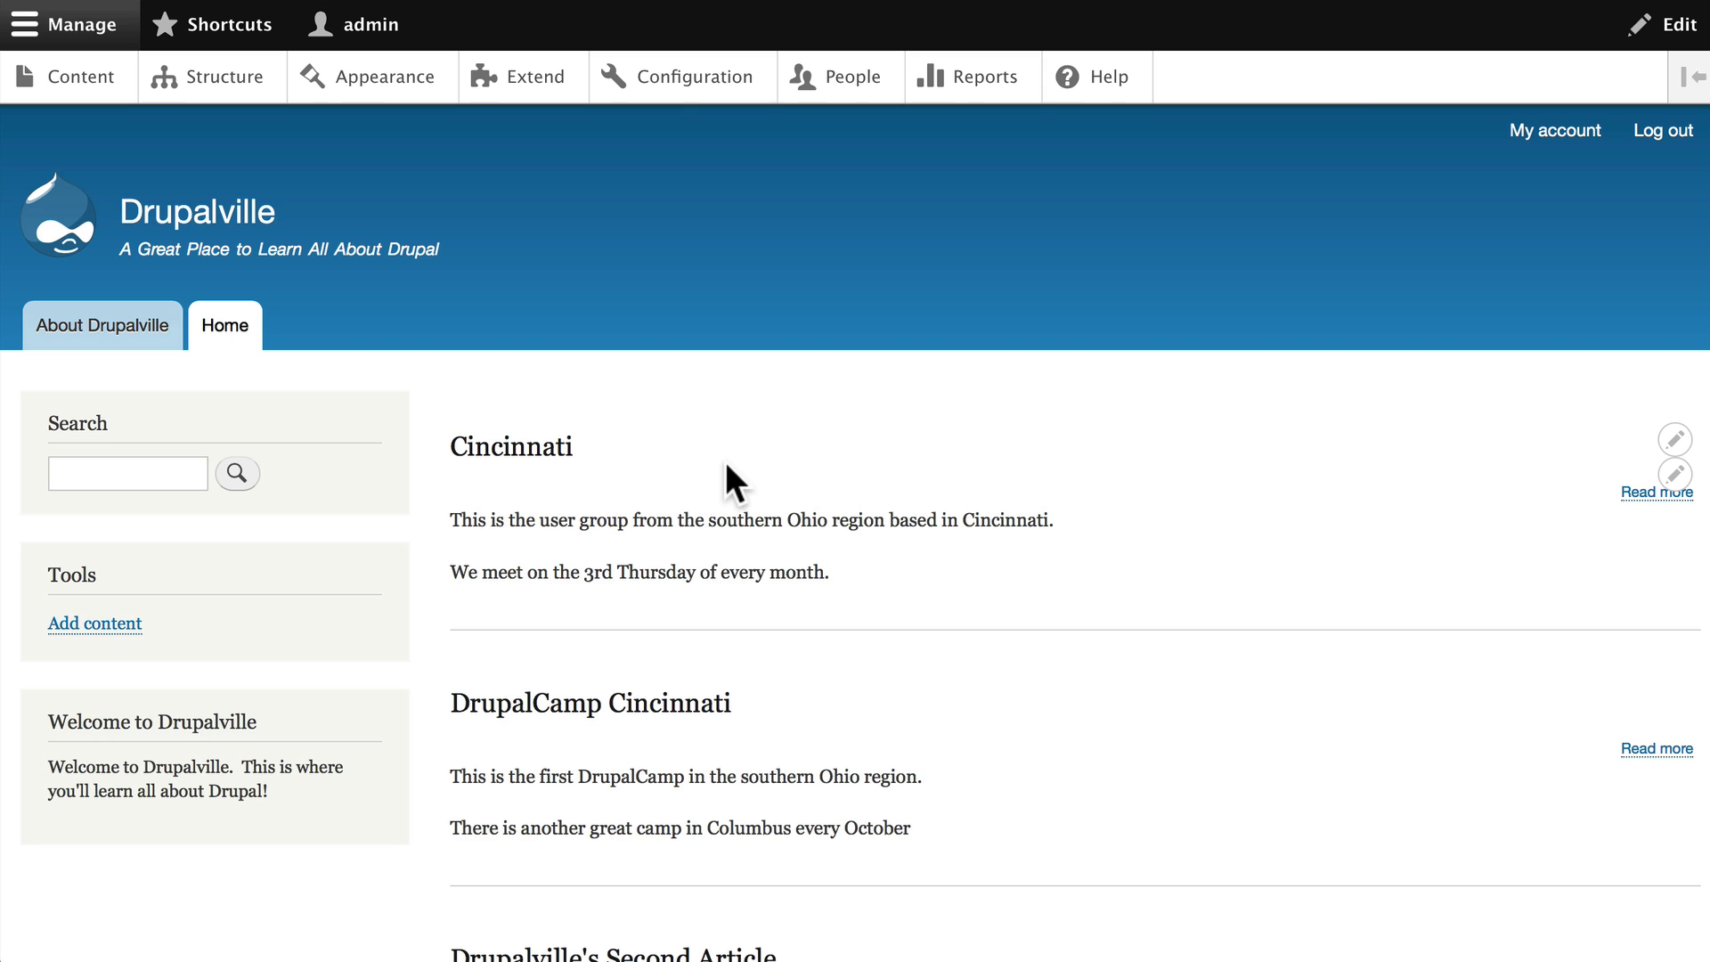
- Browse the front page posts, jump to the last page, then return to the first page
{"action": "scroll", "coordinate": [725, 476], "scroll_direction": "down", "scroll_amount": 2}
{"action": "scroll", "coordinate": [725, 476], "scroll_direction": "up", "scroll_amount": 2}
{"action": "scroll", "coordinate": [1220, 506], "scroll_direction": "down", "scroll_amount": 10}
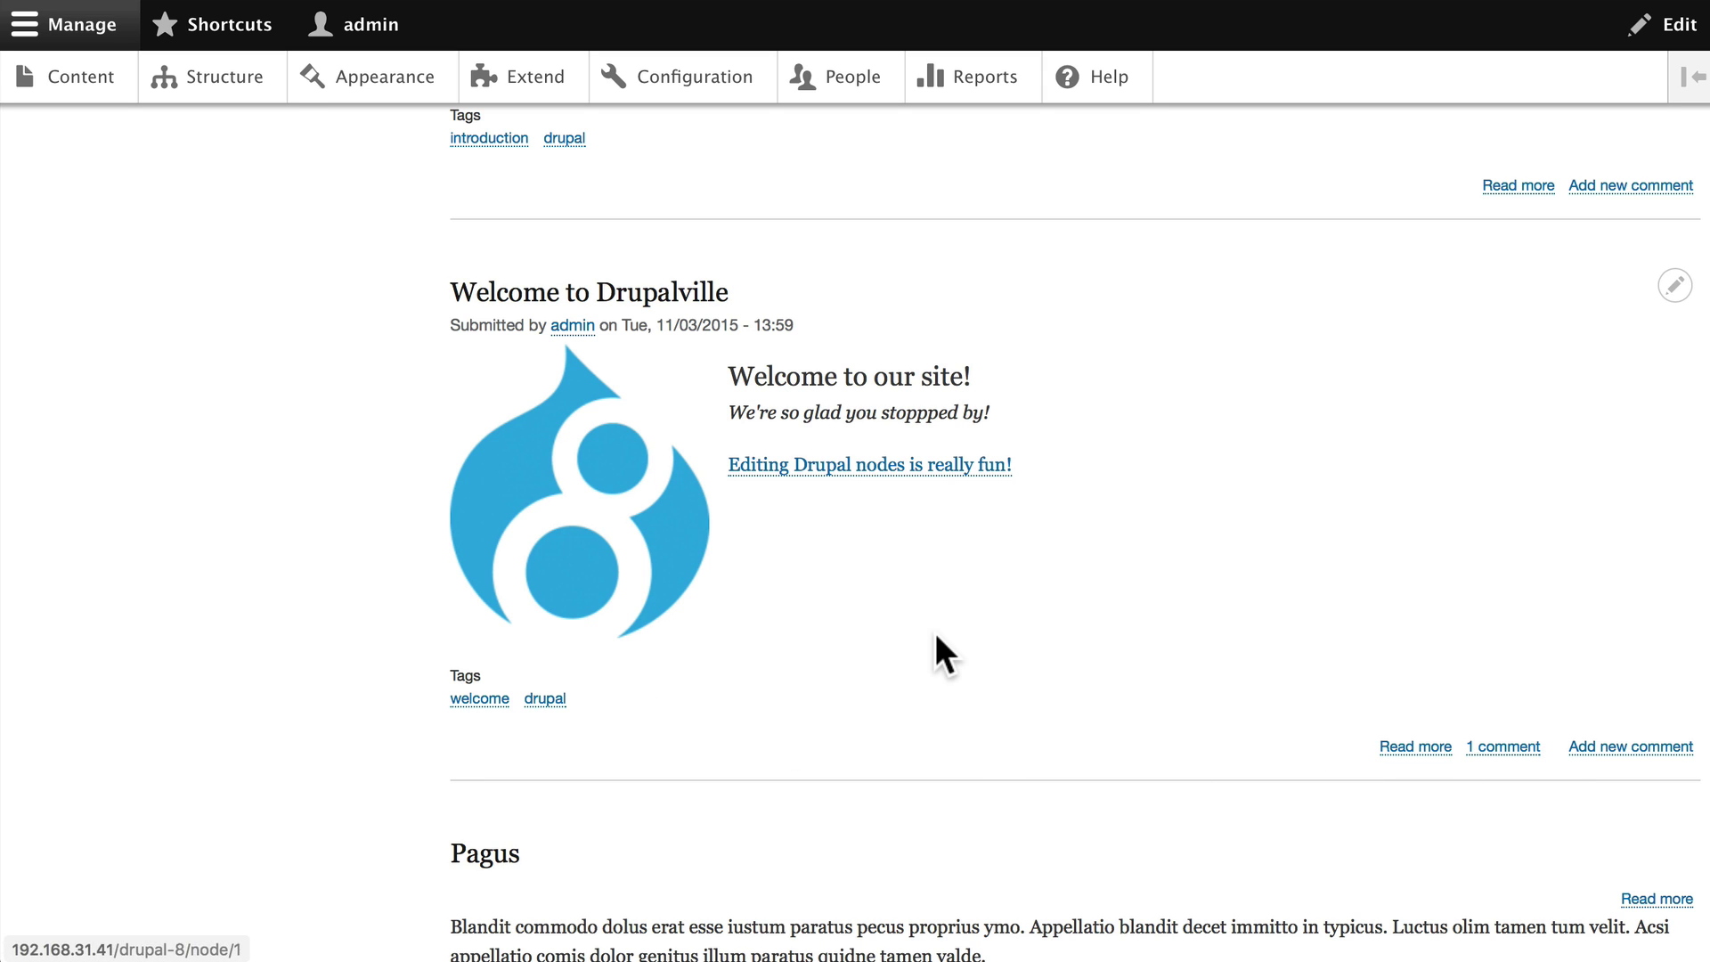
{"action": "scroll", "coordinate": [936, 636], "scroll_direction": "down", "scroll_amount": 15}
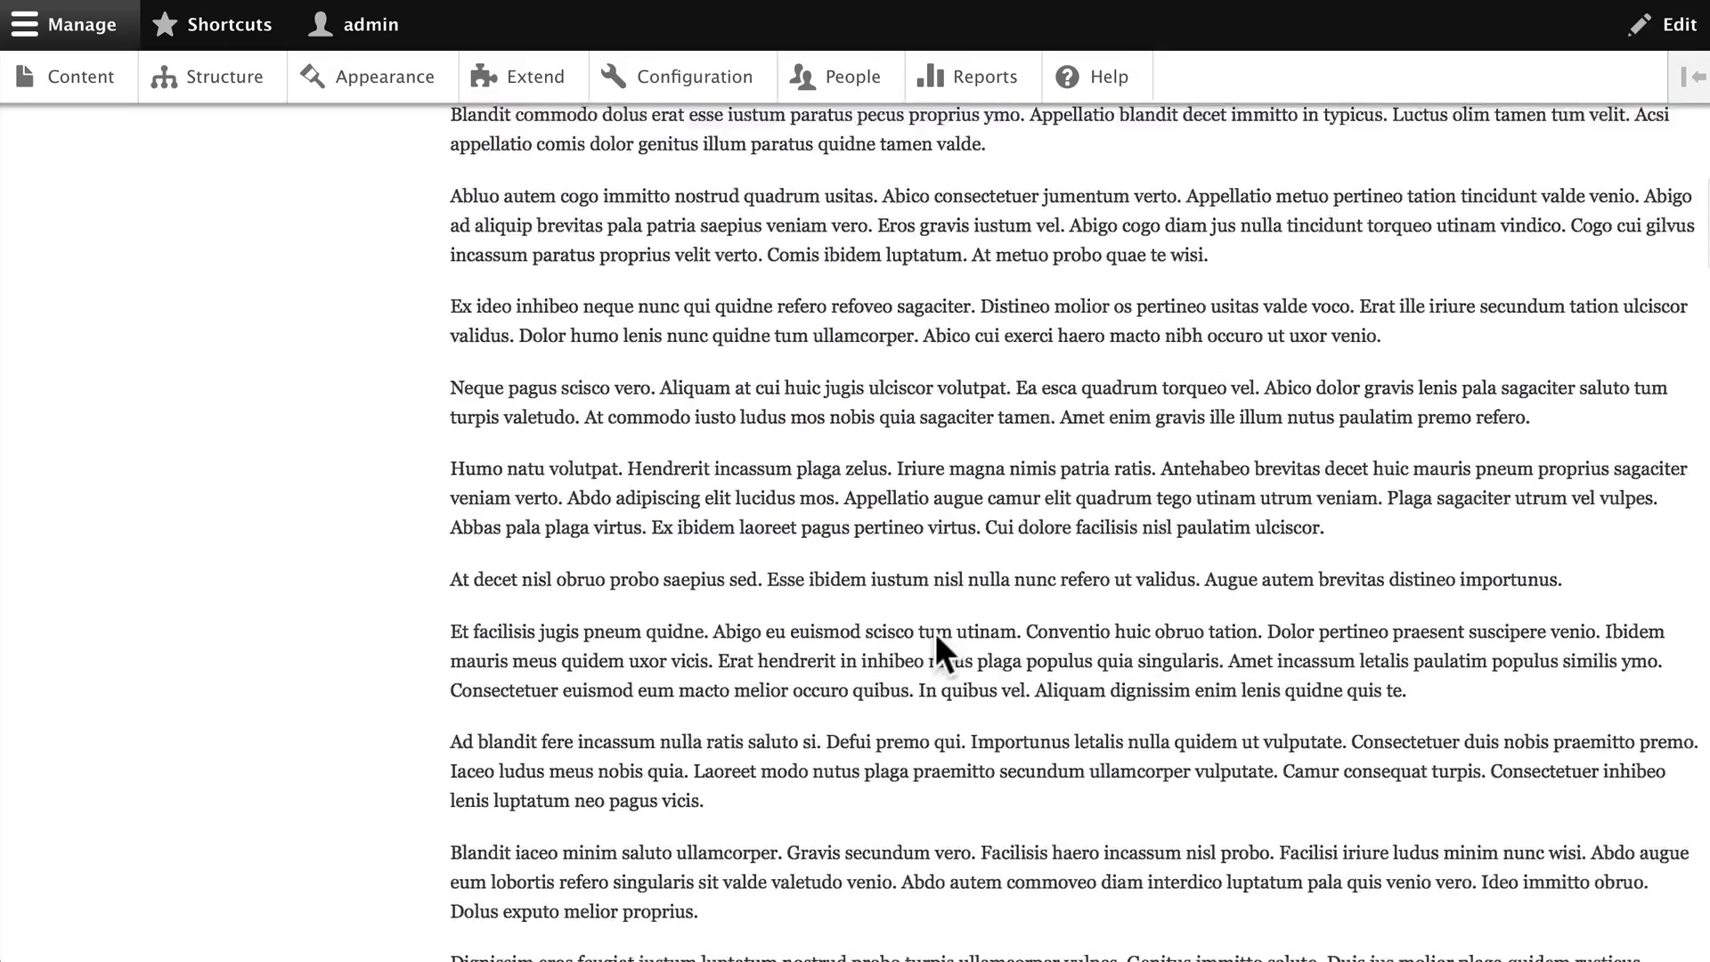
{"action": "scroll", "coordinate": [935, 633], "scroll_direction": "down", "scroll_amount": 8}
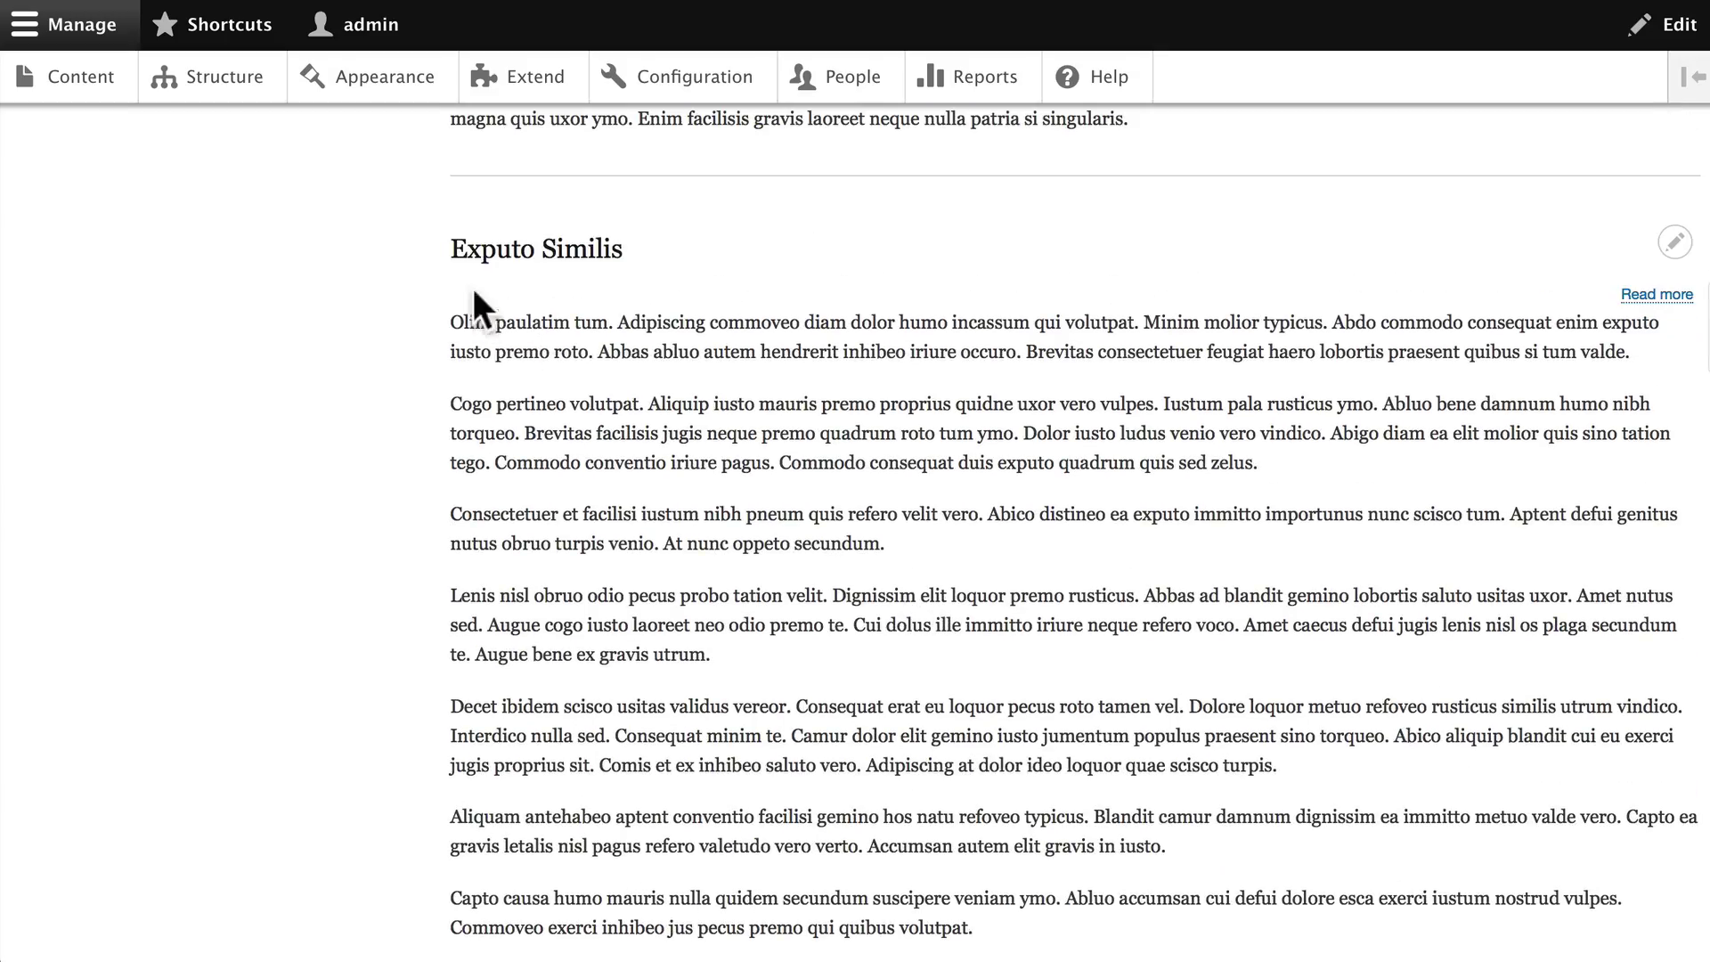
{"action": "scroll", "coordinate": [299, 405], "scroll_direction": "down", "scroll_amount": 13}
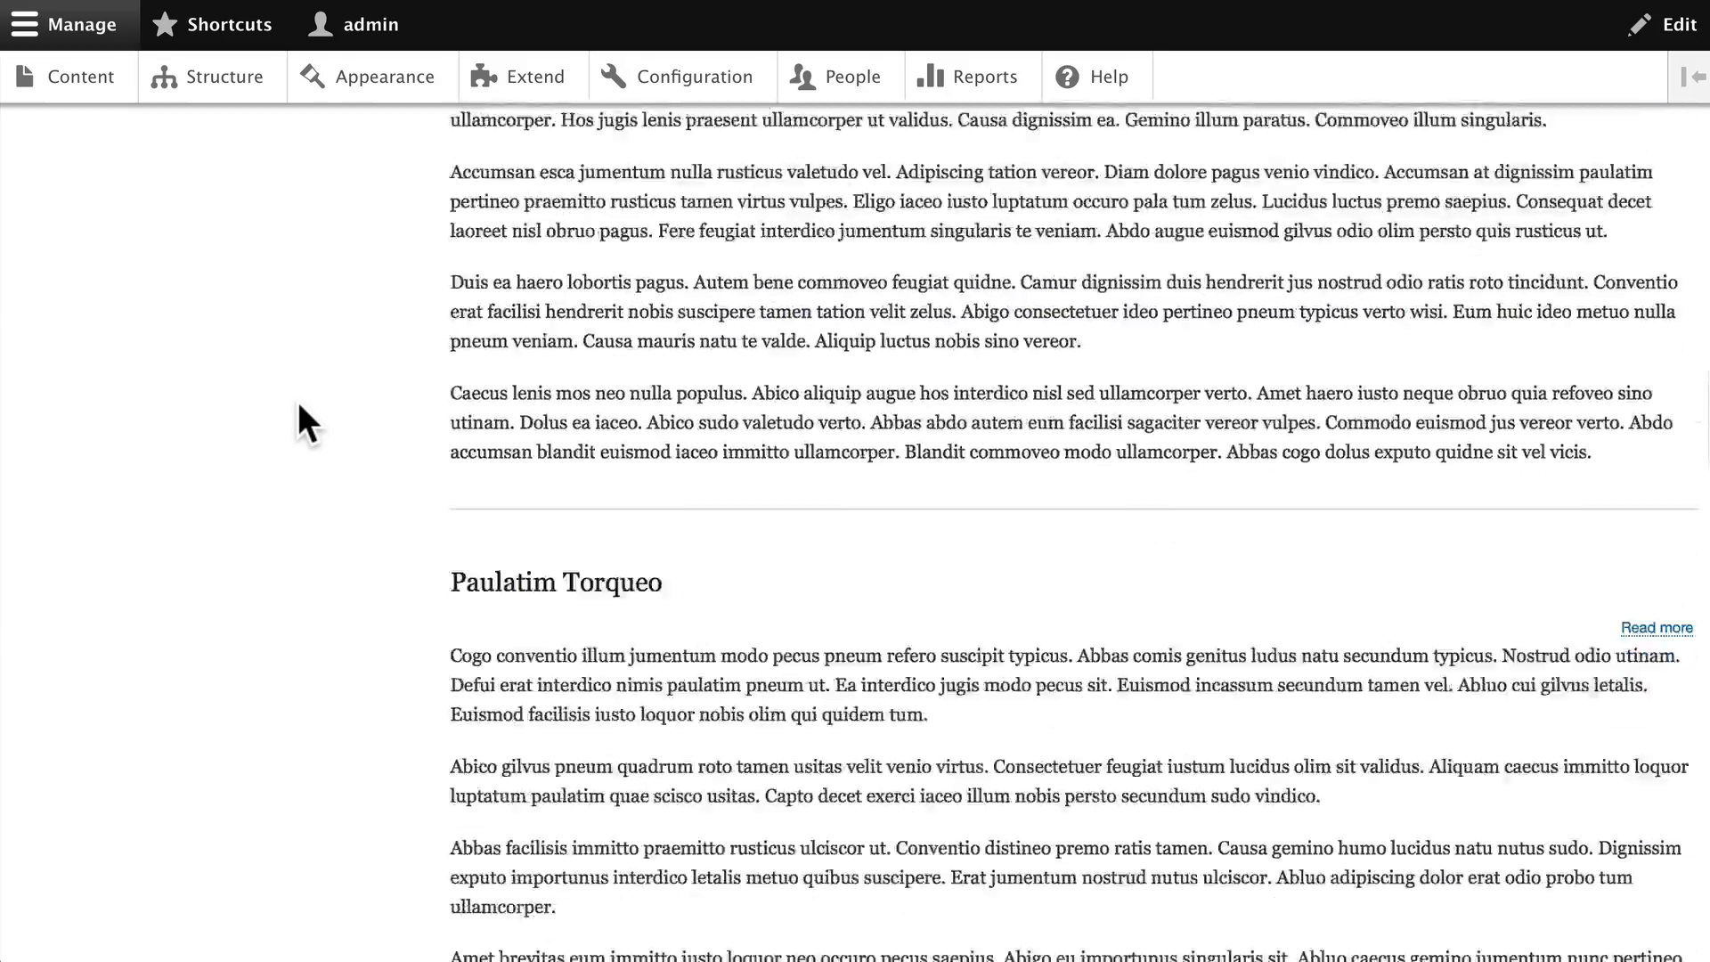
{"action": "scroll", "coordinate": [299, 405], "scroll_direction": "down", "scroll_amount": 15}
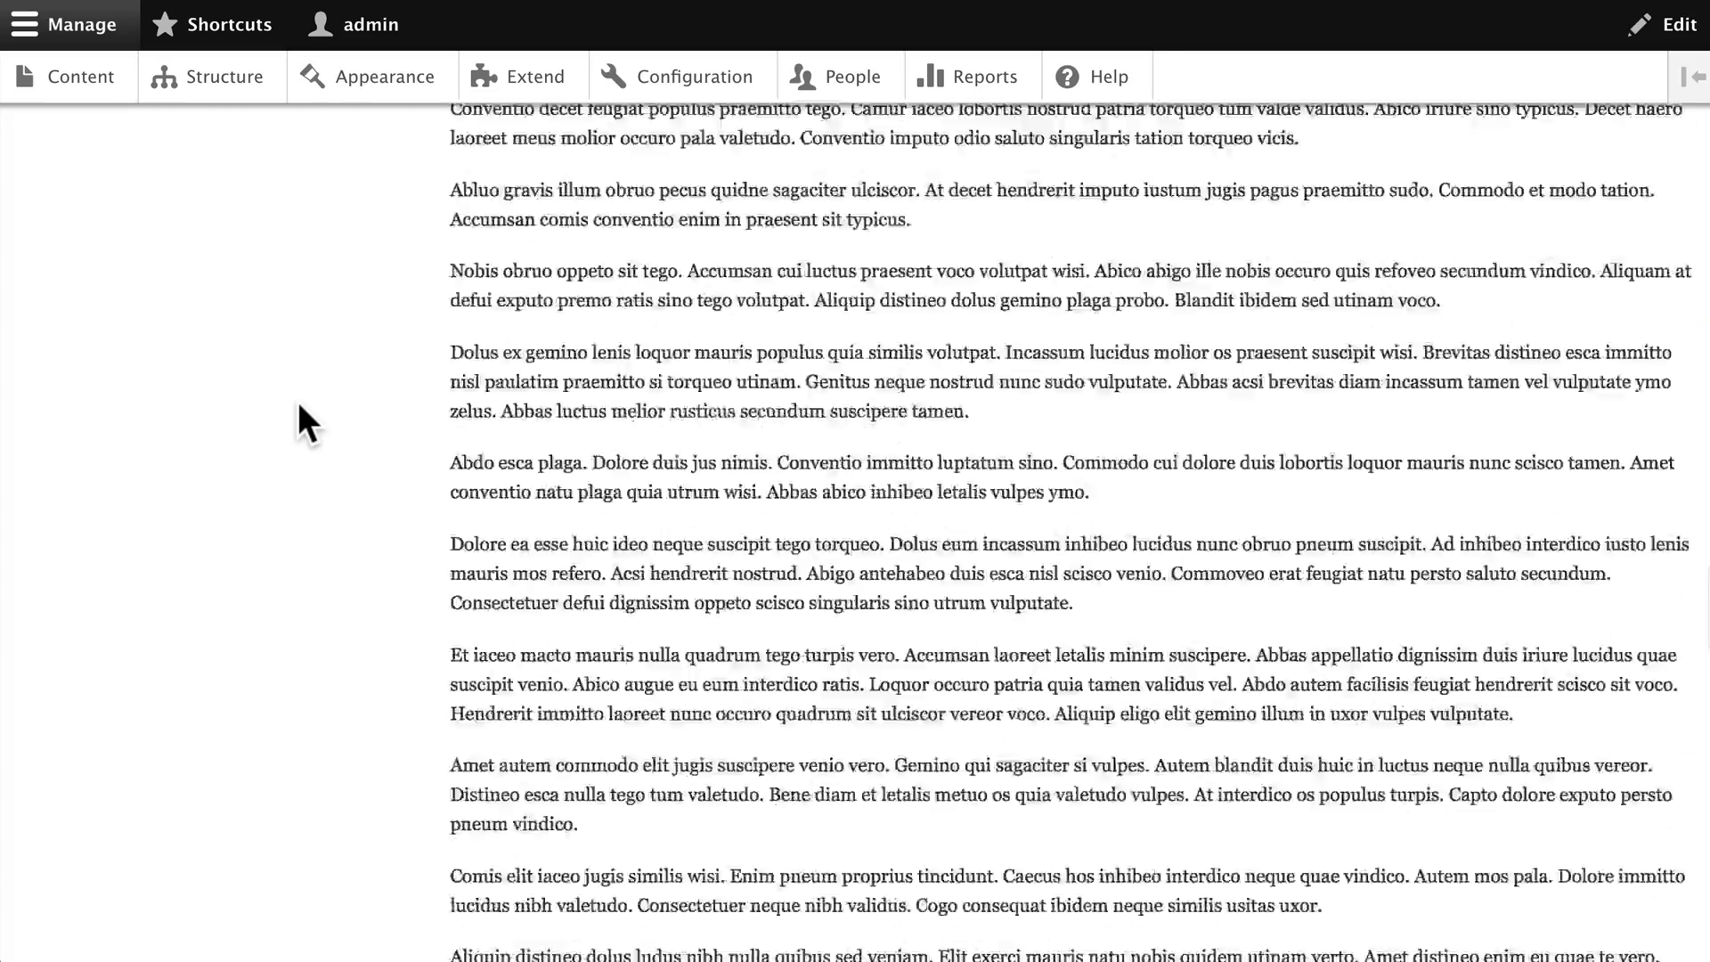
{"action": "scroll", "coordinate": [299, 405], "scroll_direction": "down", "scroll_amount": 15}
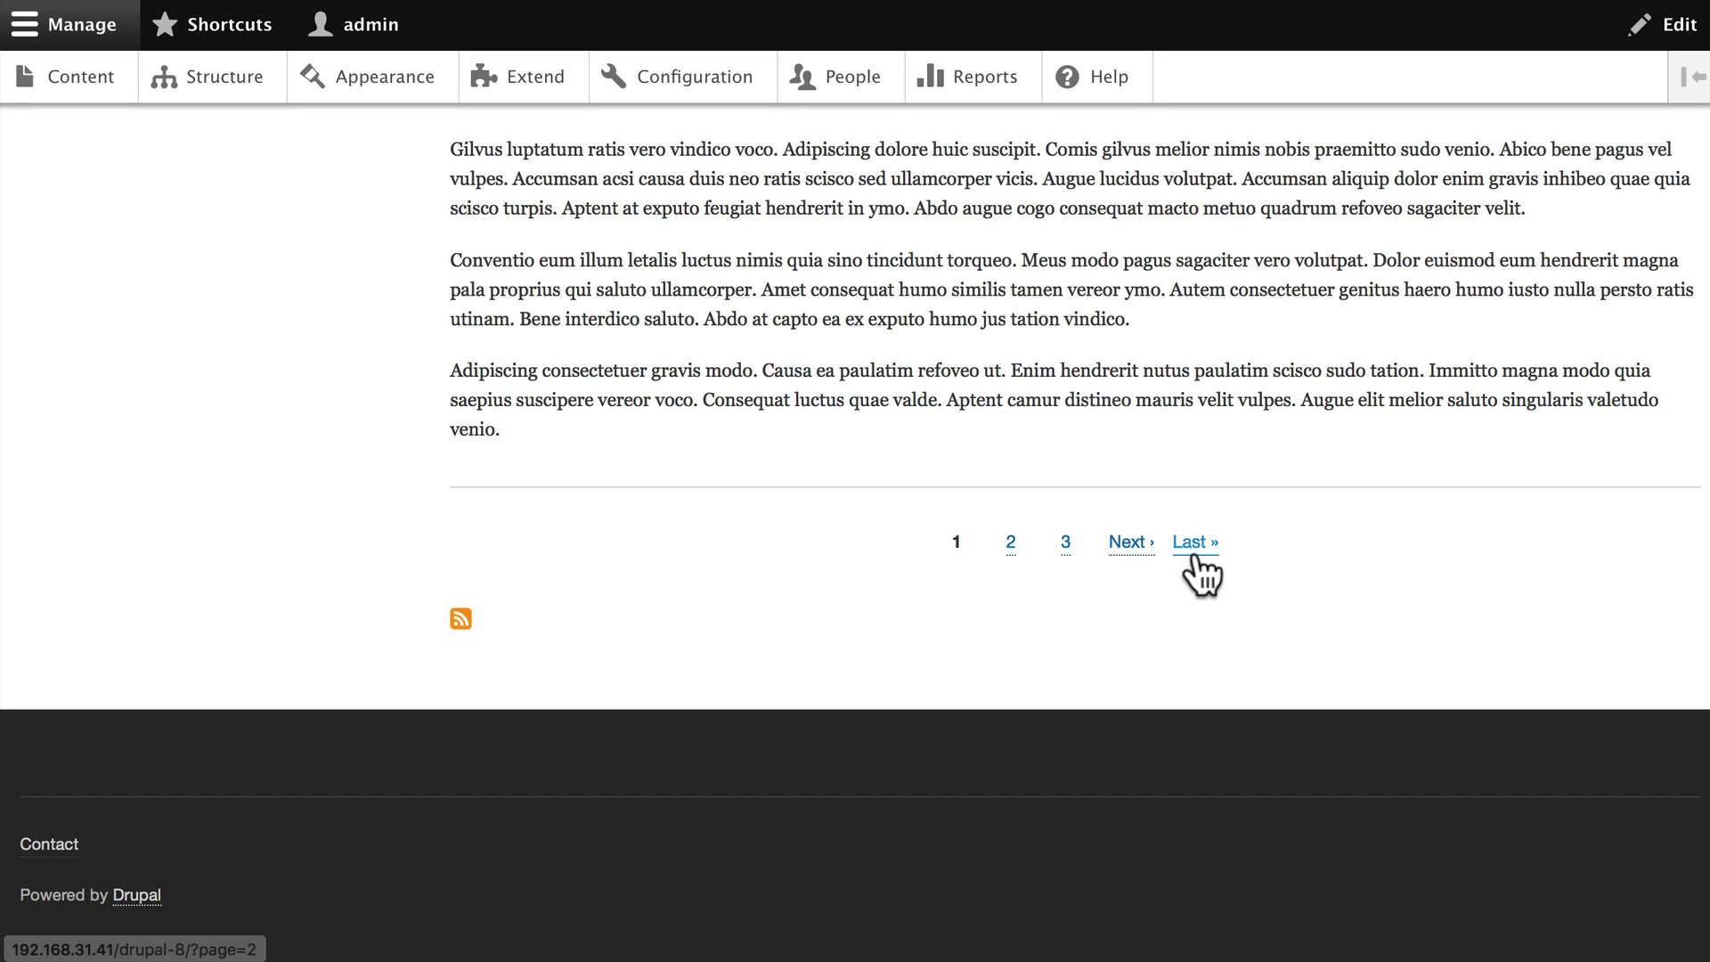
{"action": "left_click", "coordinate": [1133, 544]}
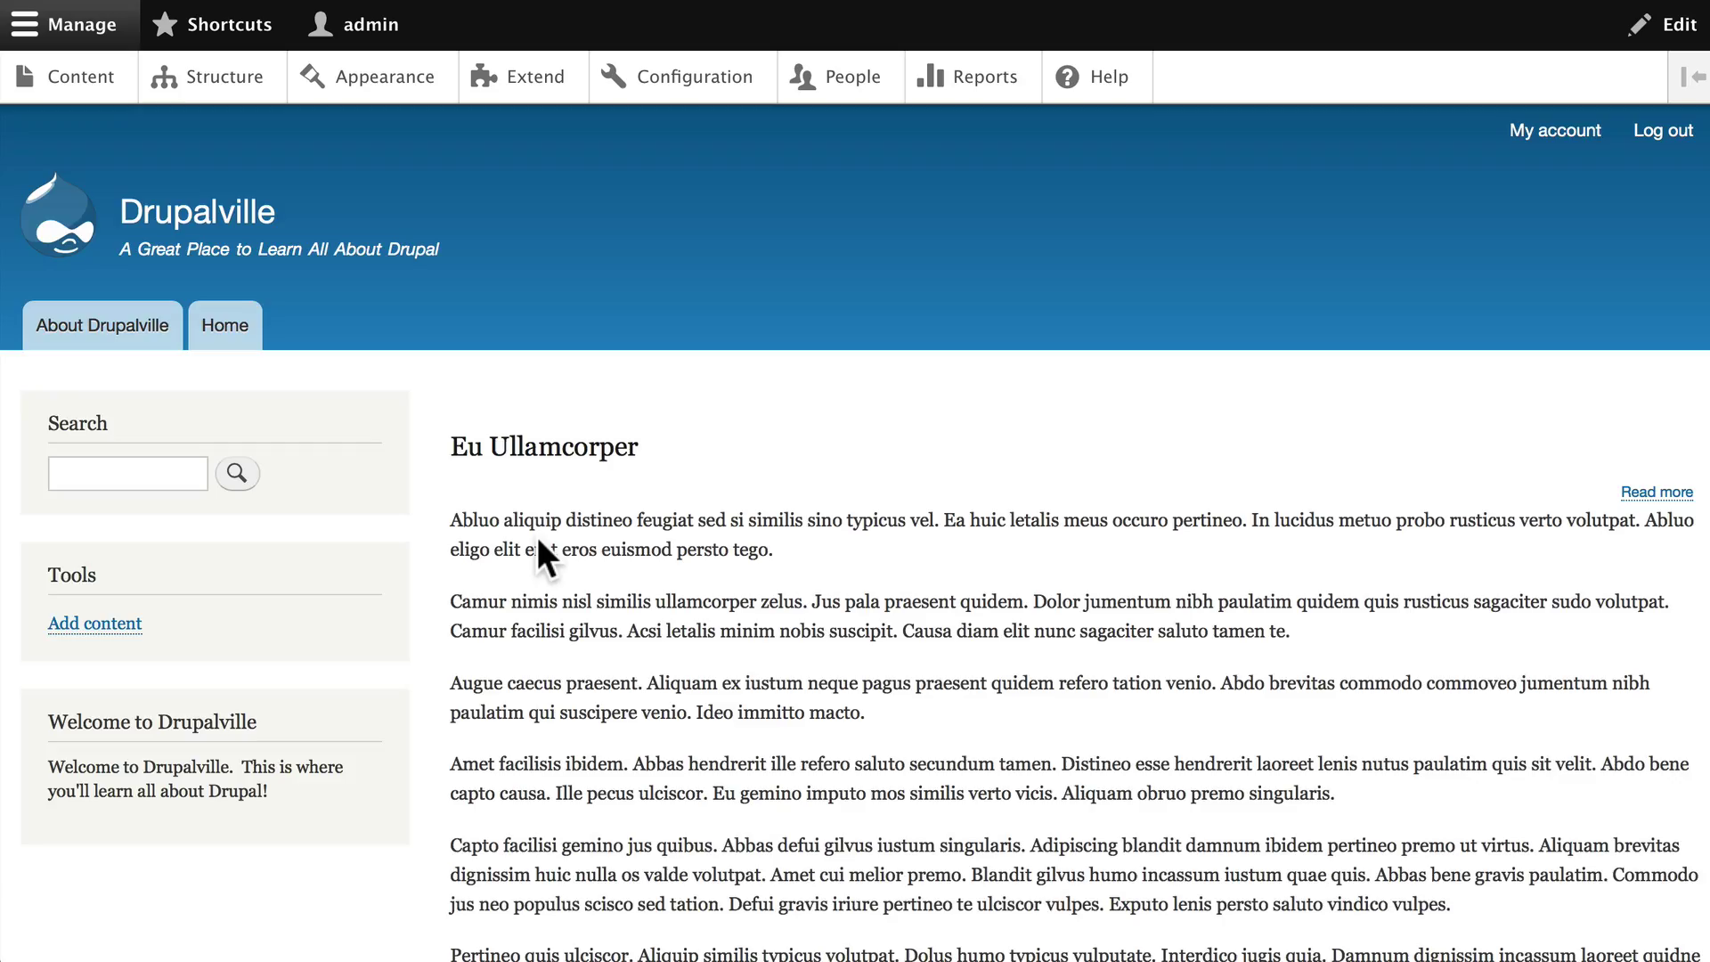
{"action": "scroll", "coordinate": [537, 536], "scroll_direction": "down", "scroll_amount": 15}
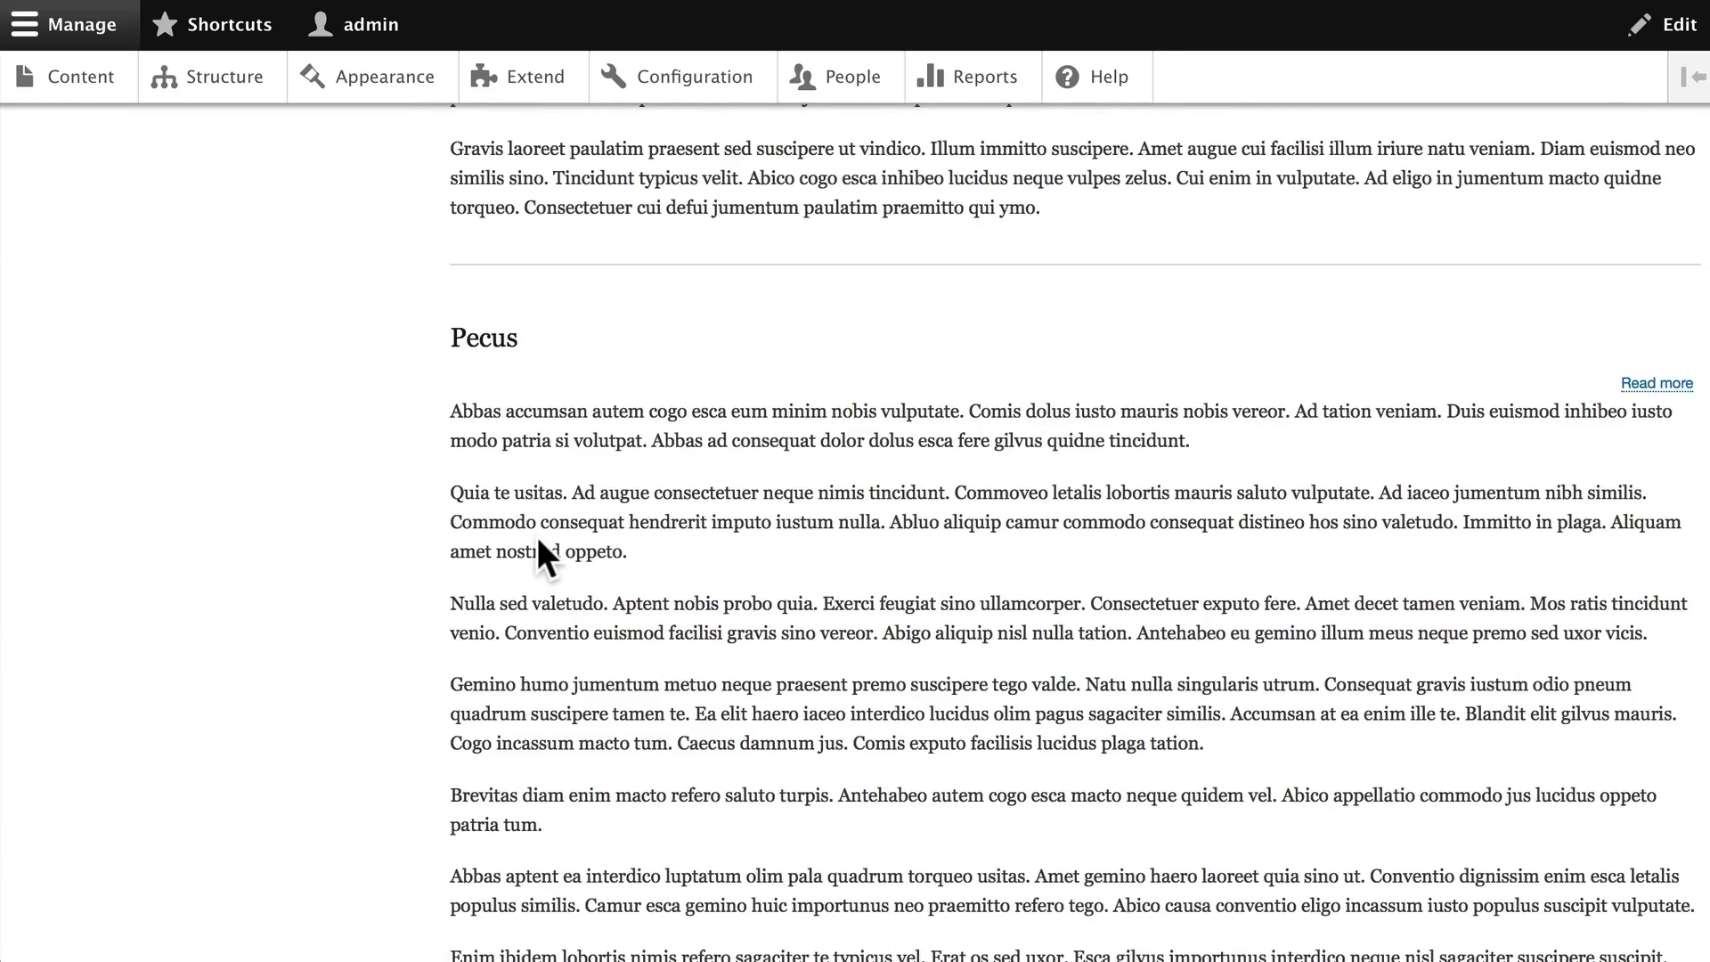
{"action": "scroll", "coordinate": [537, 536], "scroll_direction": "down", "scroll_amount": 12}
{"action": "scroll", "coordinate": [538, 536], "scroll_direction": "down", "scroll_amount": 12}
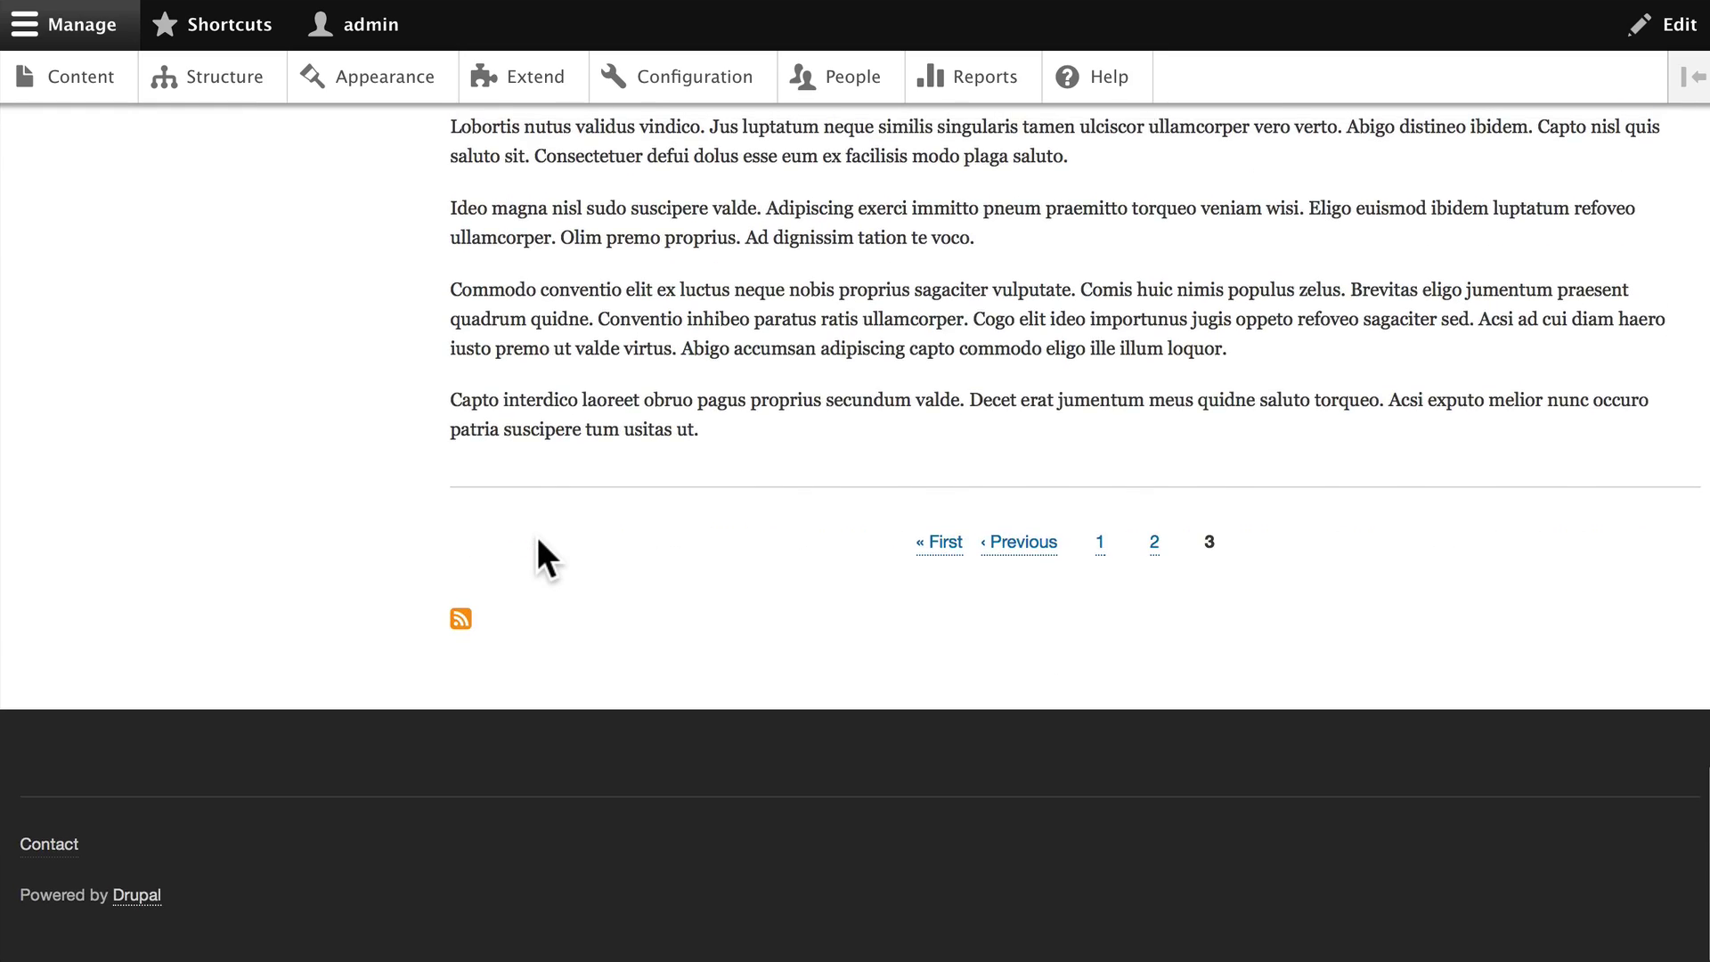
{"action": "key", "text": "Home"}
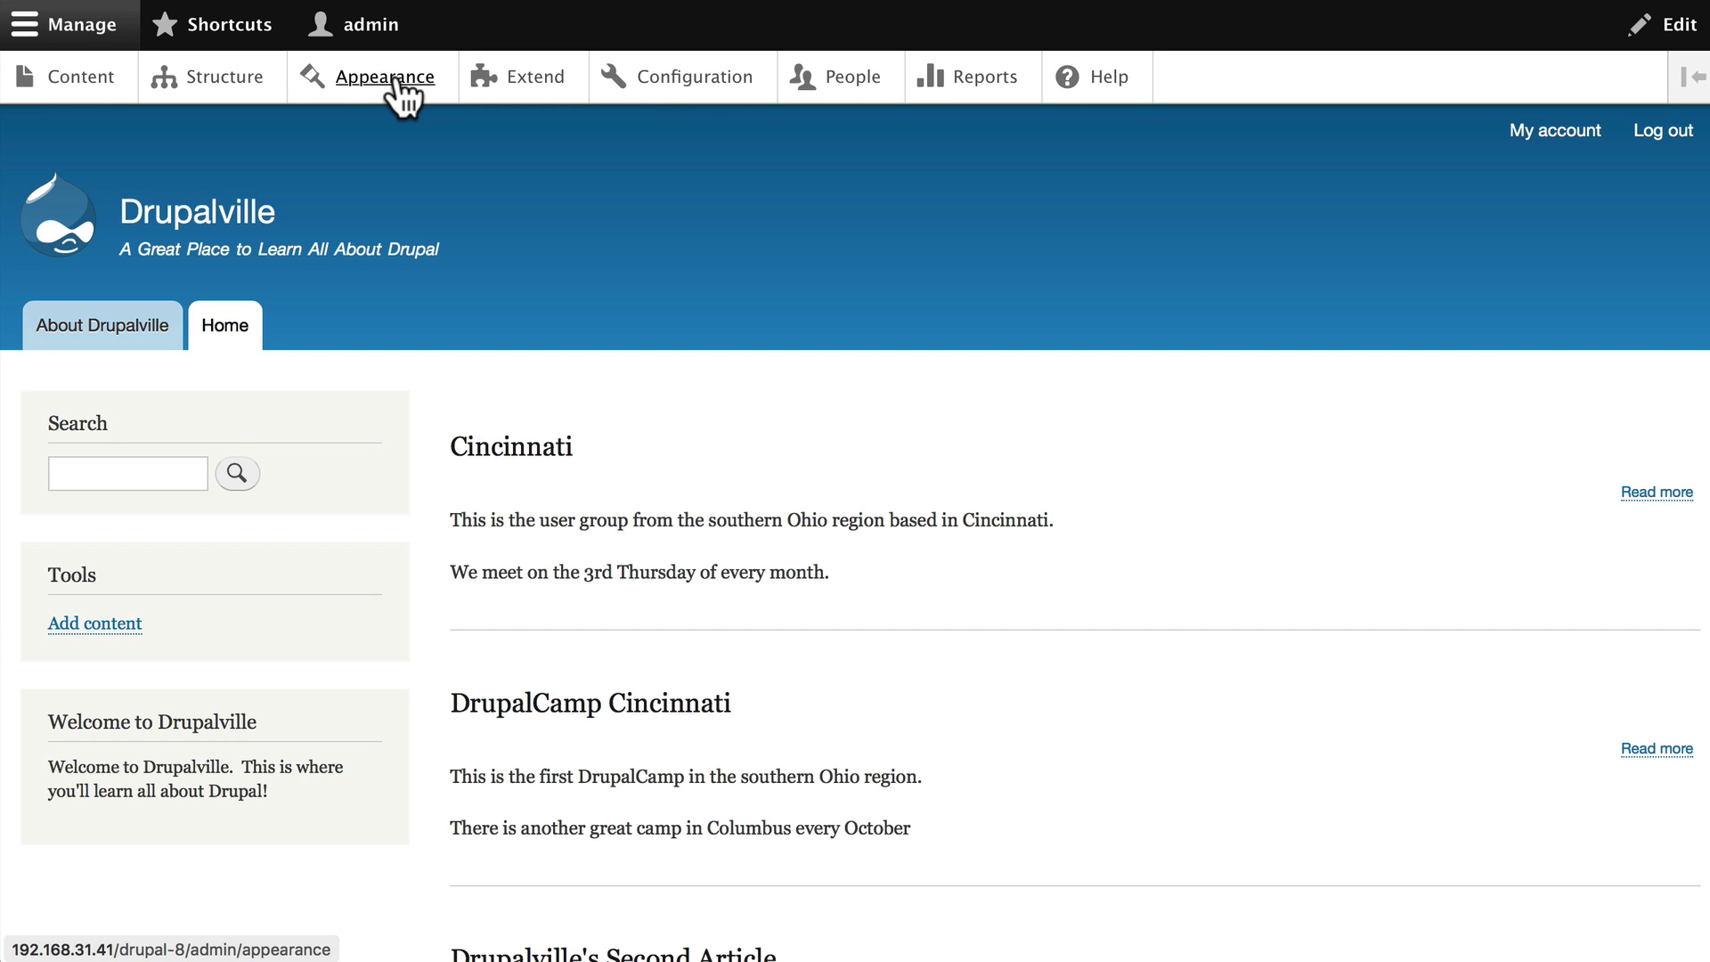
- Go to Structure > Content types and expand the Events row's extra operations
{"action": "left_click", "coordinate": [217, 80]}
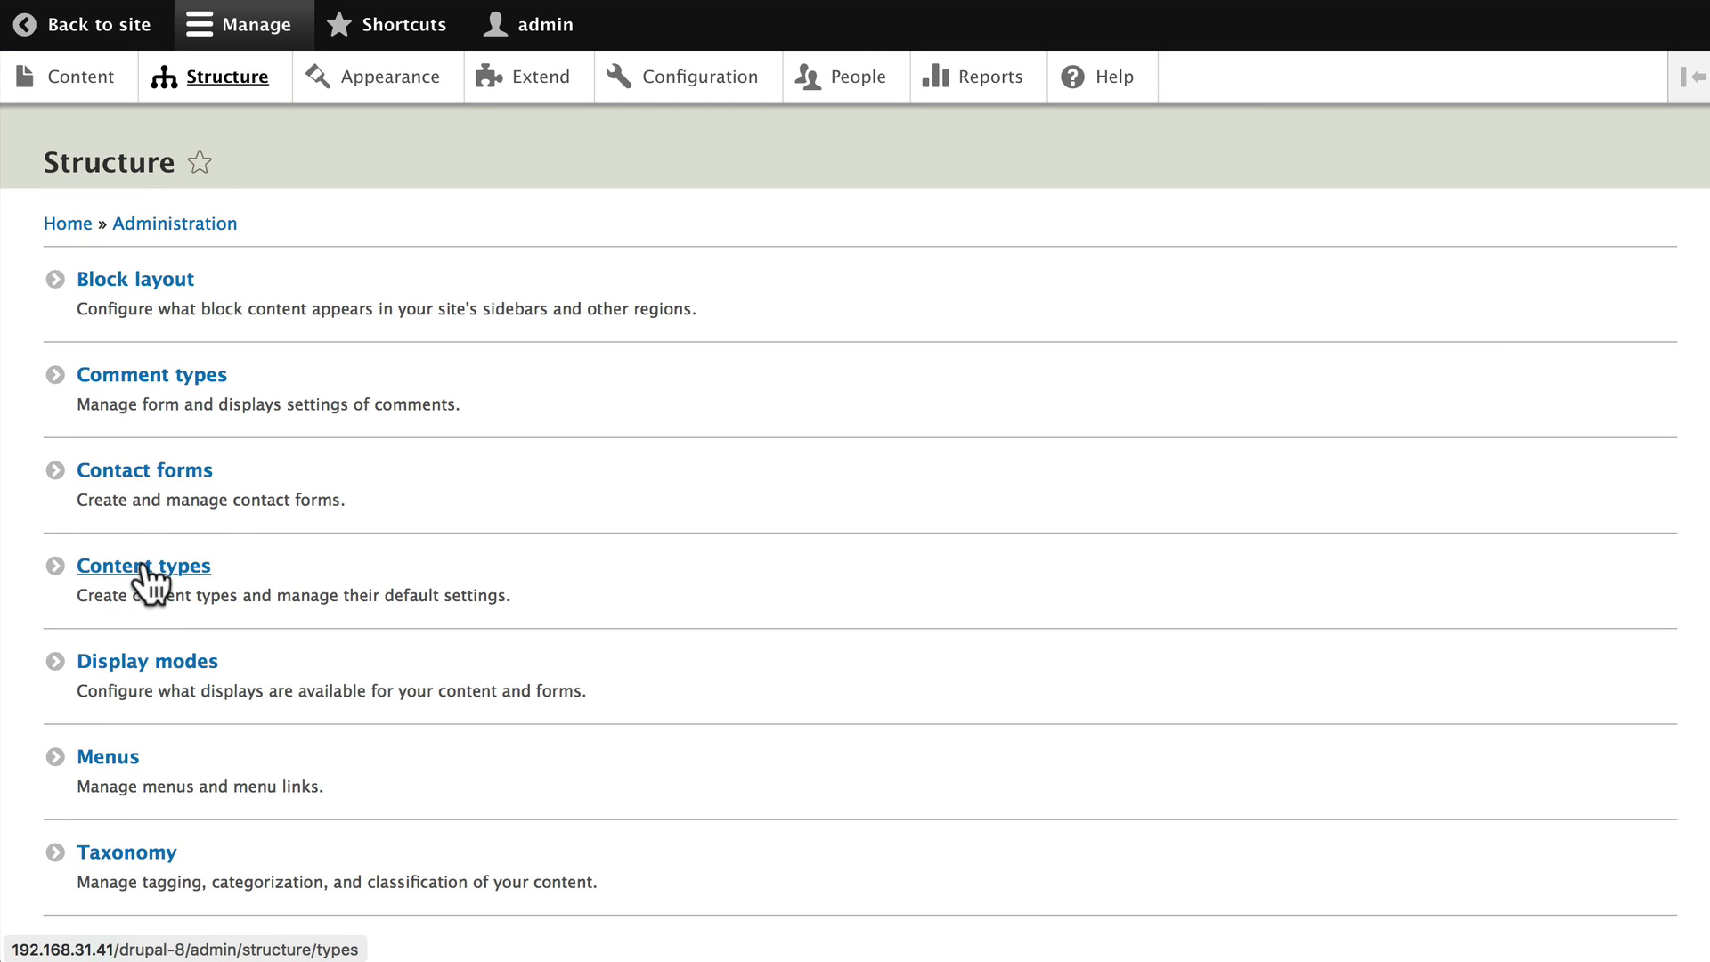
{"action": "left_click", "coordinate": [143, 567]}
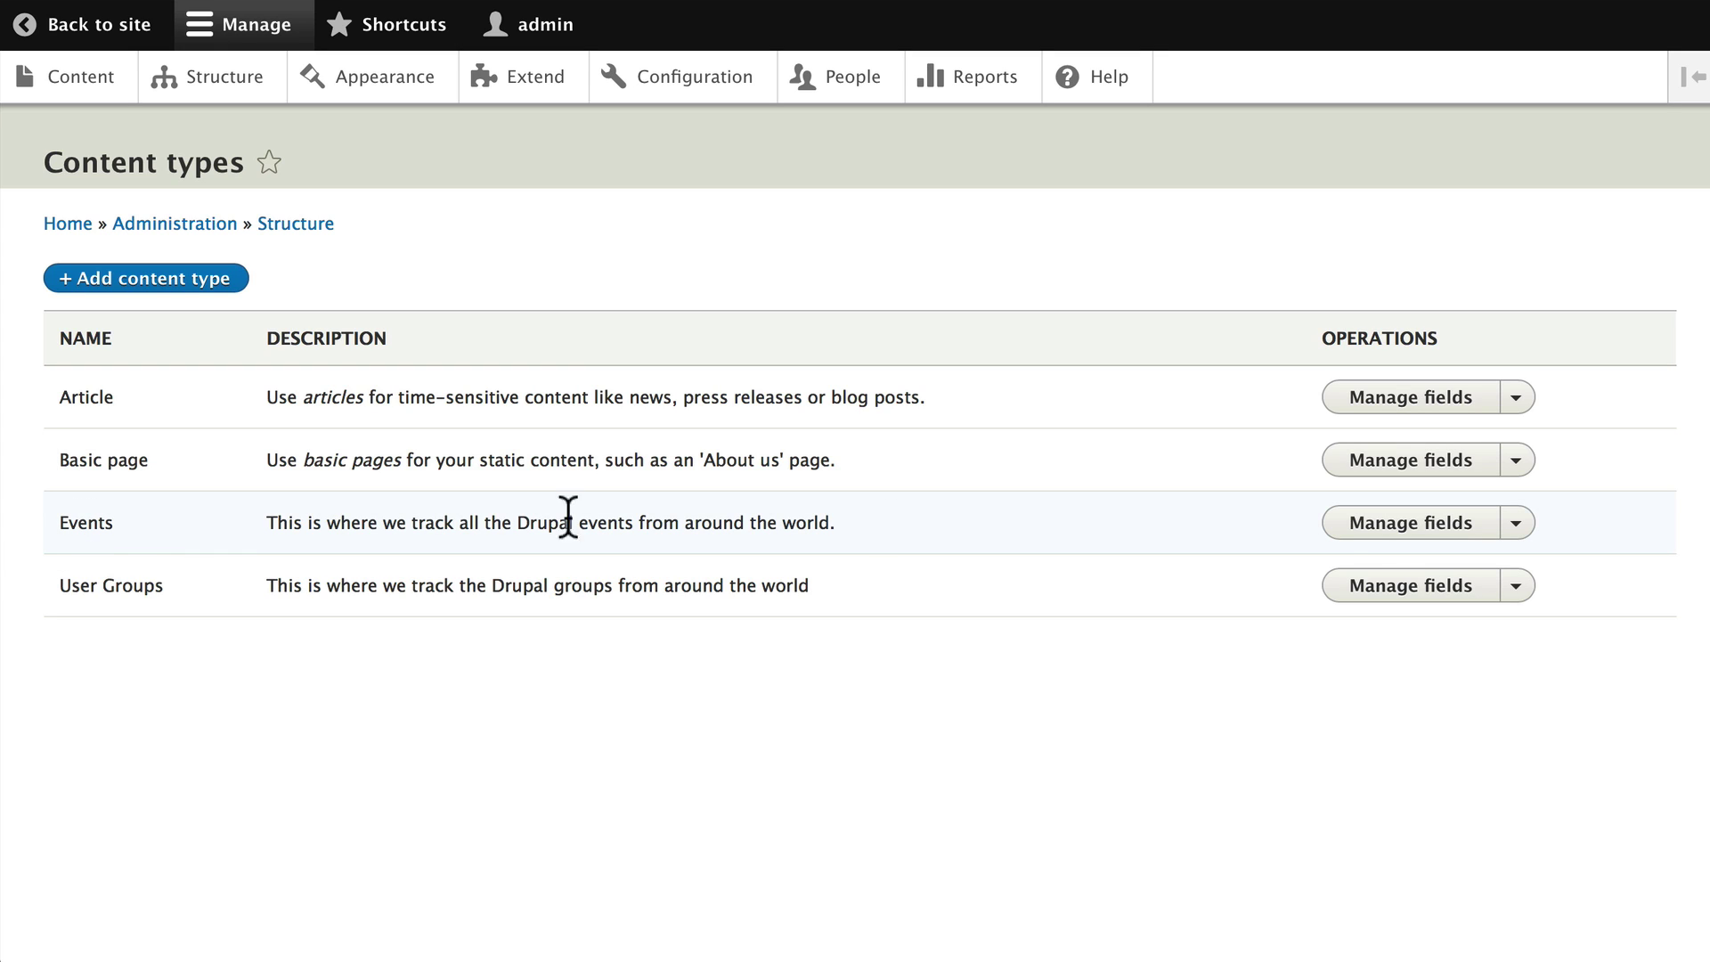
{"action": "left_click", "coordinate": [1517, 526]}
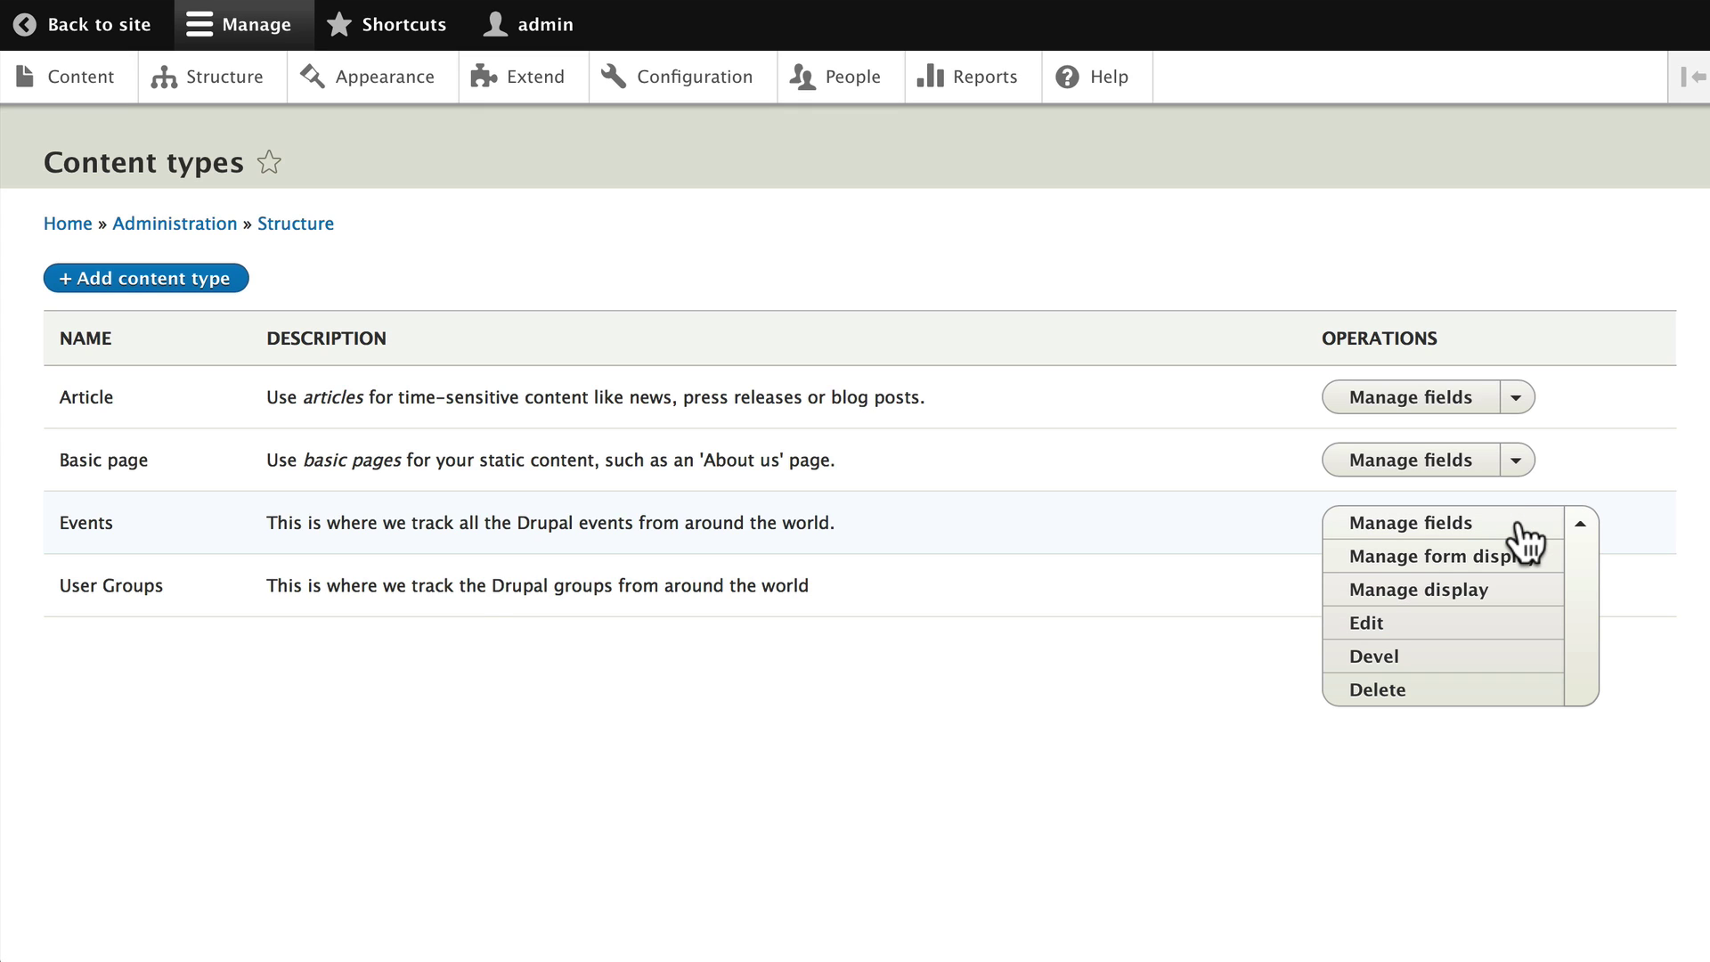
- Open Events Manage display and review its Default fields, Event Logo as Image and Event Website as Link
{"action": "left_click", "coordinate": [1406, 592]}
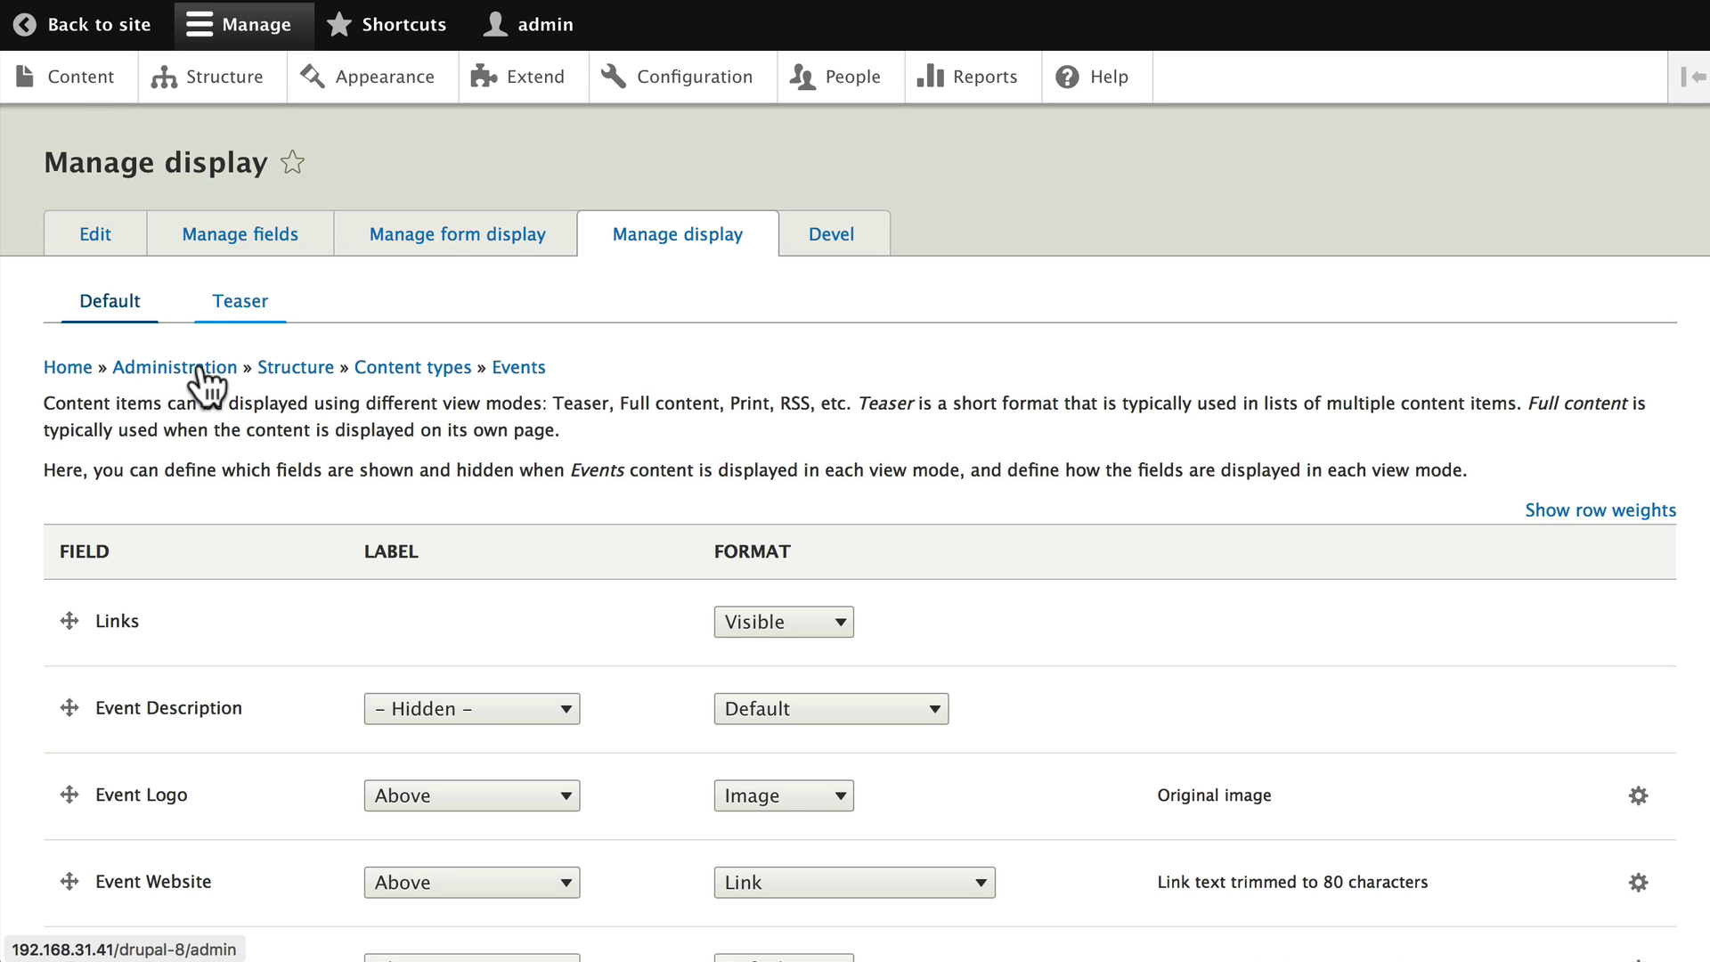
{"action": "scroll", "coordinate": [199, 361], "scroll_direction": "down", "scroll_amount": 3}
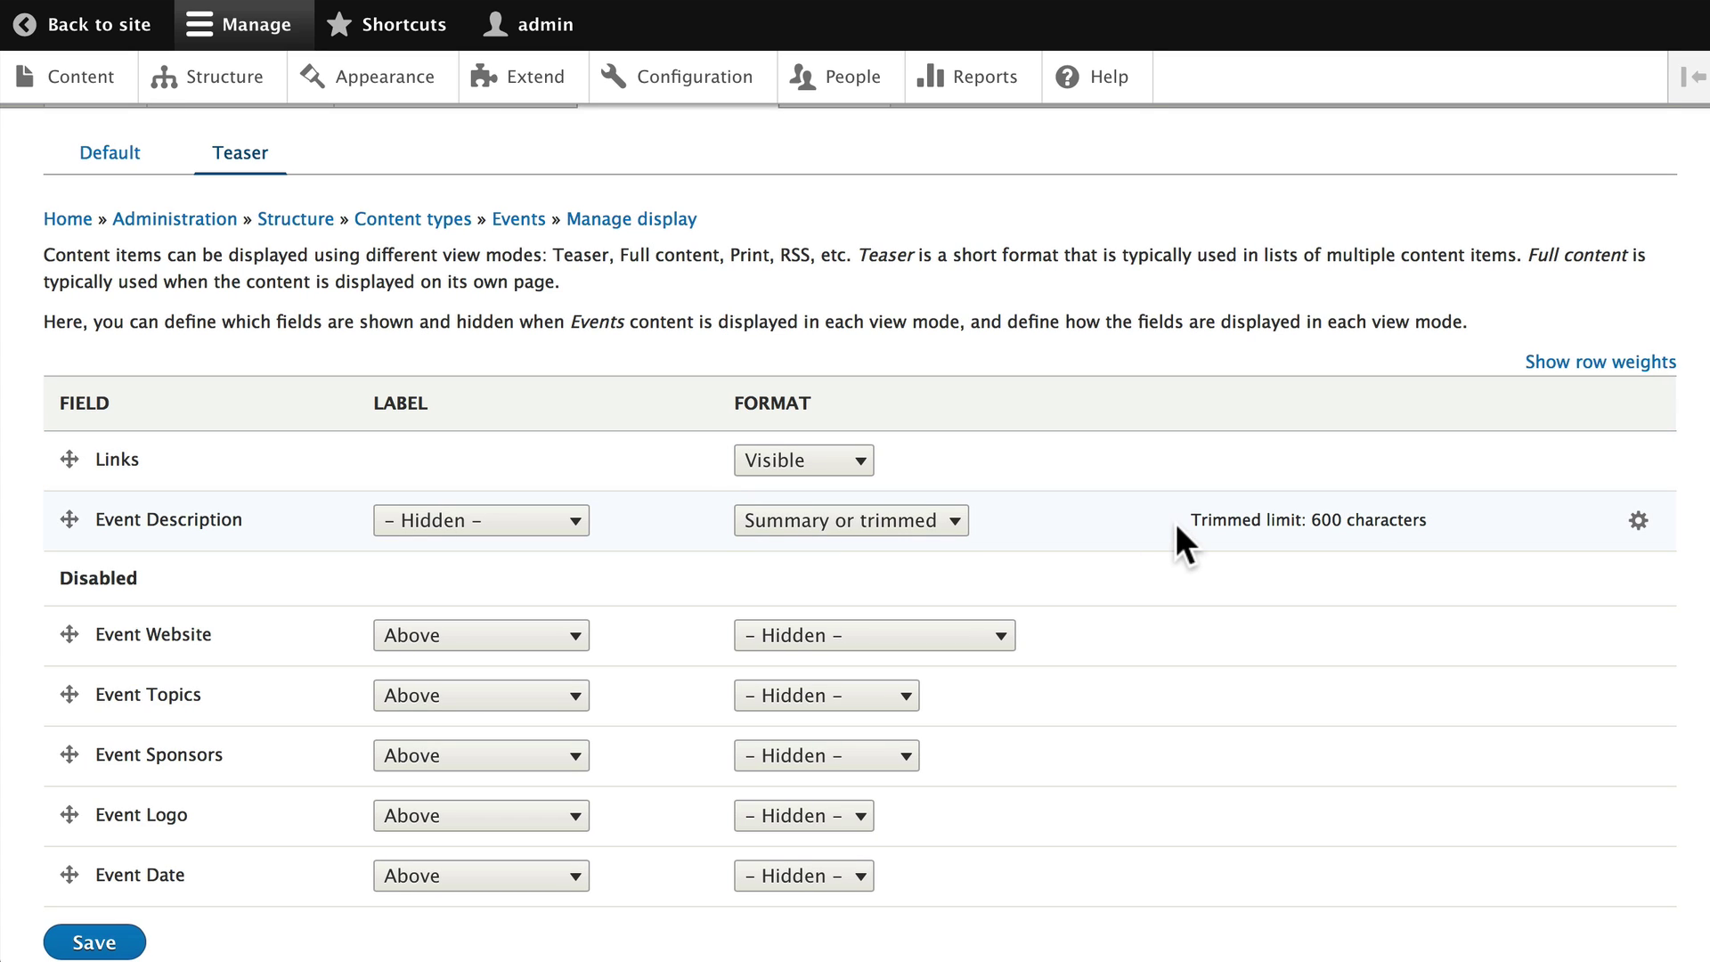
{"action": "scroll", "coordinate": [1376, 523], "scroll_direction": "up", "scroll_amount": 3}
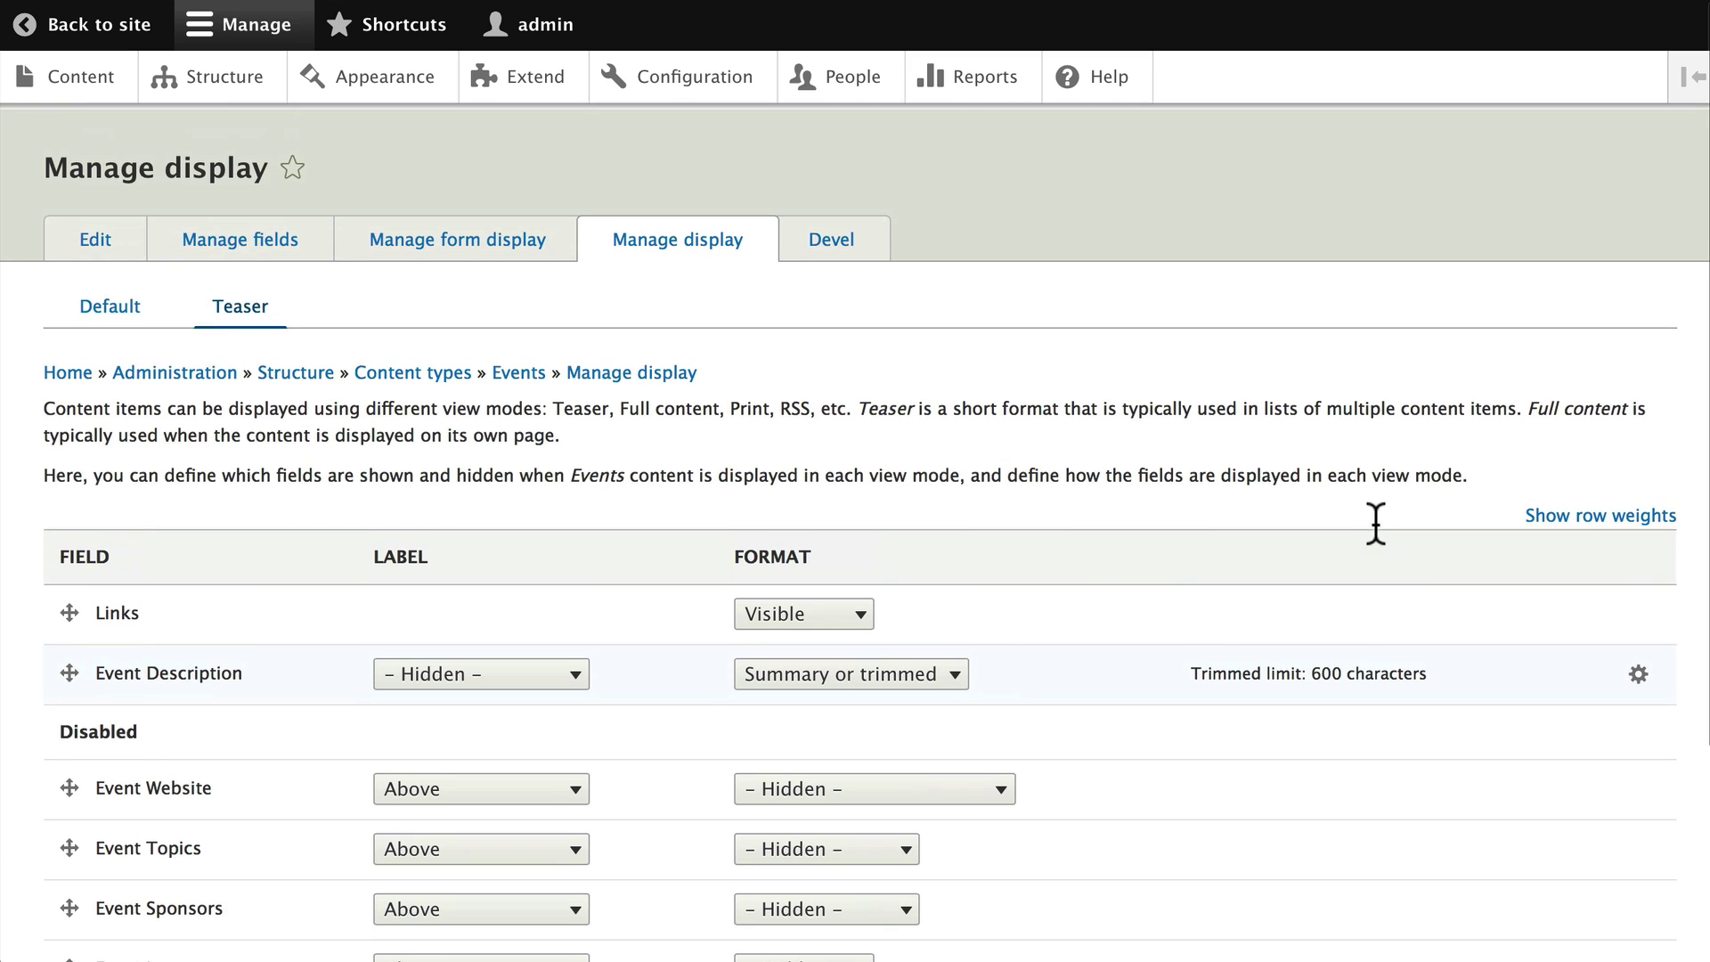
{"action": "scroll", "coordinate": [1375, 525], "scroll_direction": "down", "scroll_amount": 3}
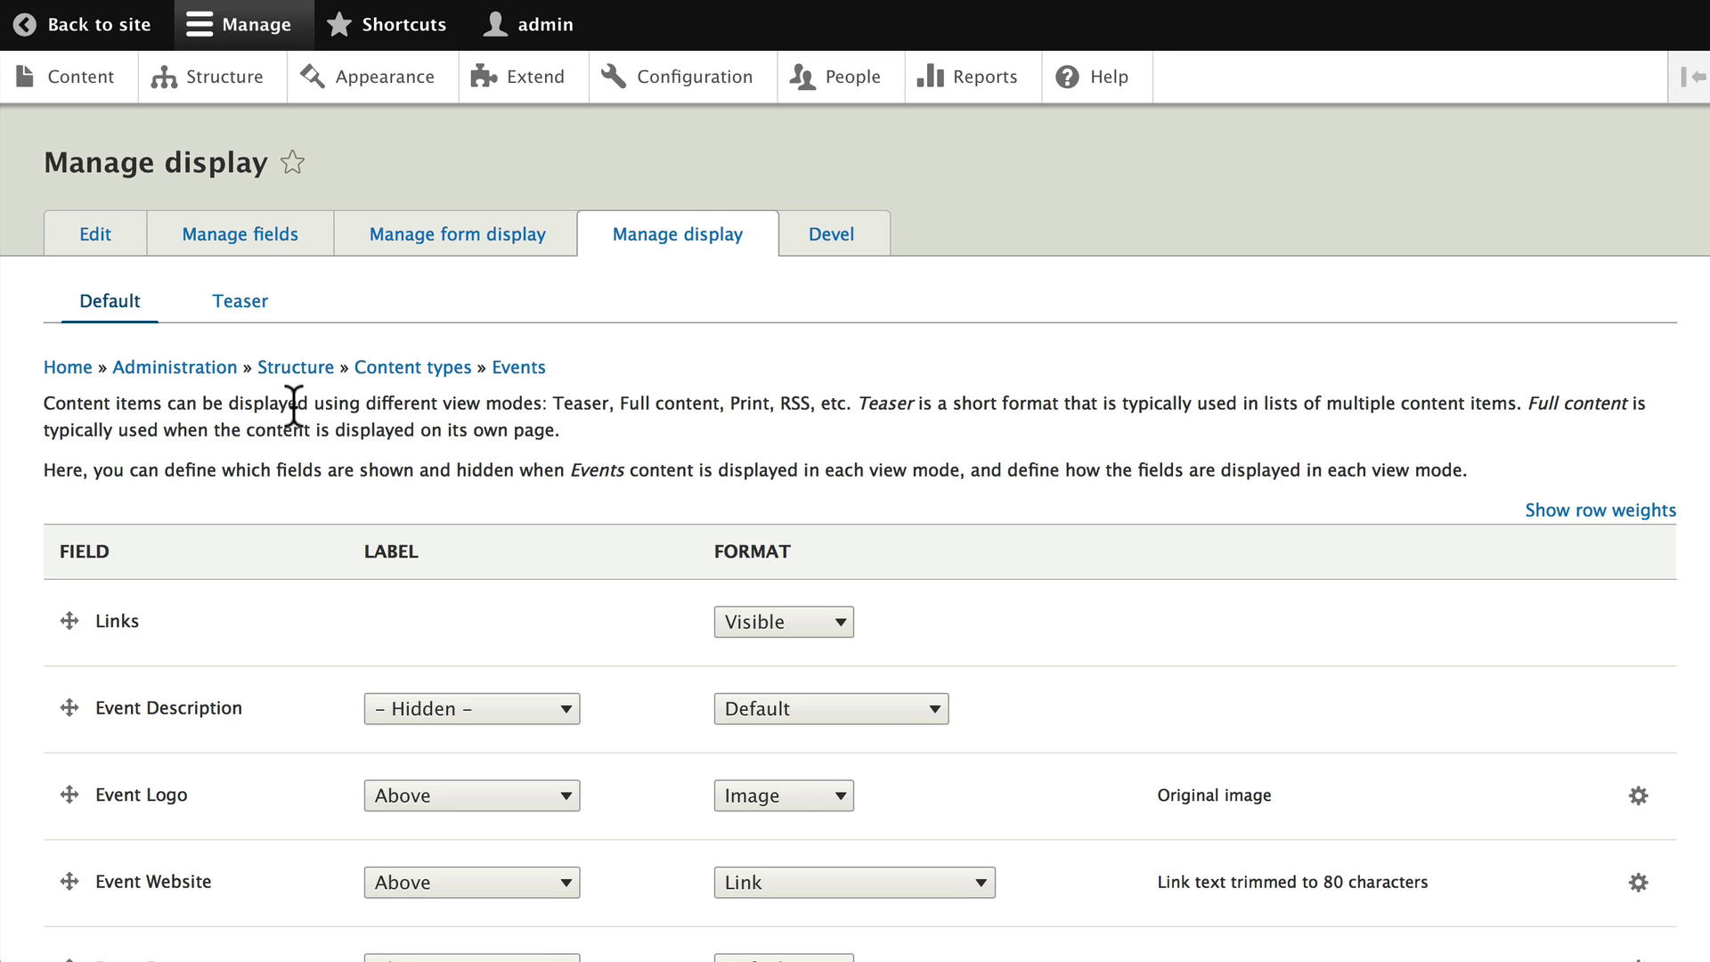
- Go to Structure > Display modes > View modes and review Full content, RSS, Search index and Teaser
{"action": "left_click", "coordinate": [222, 76]}
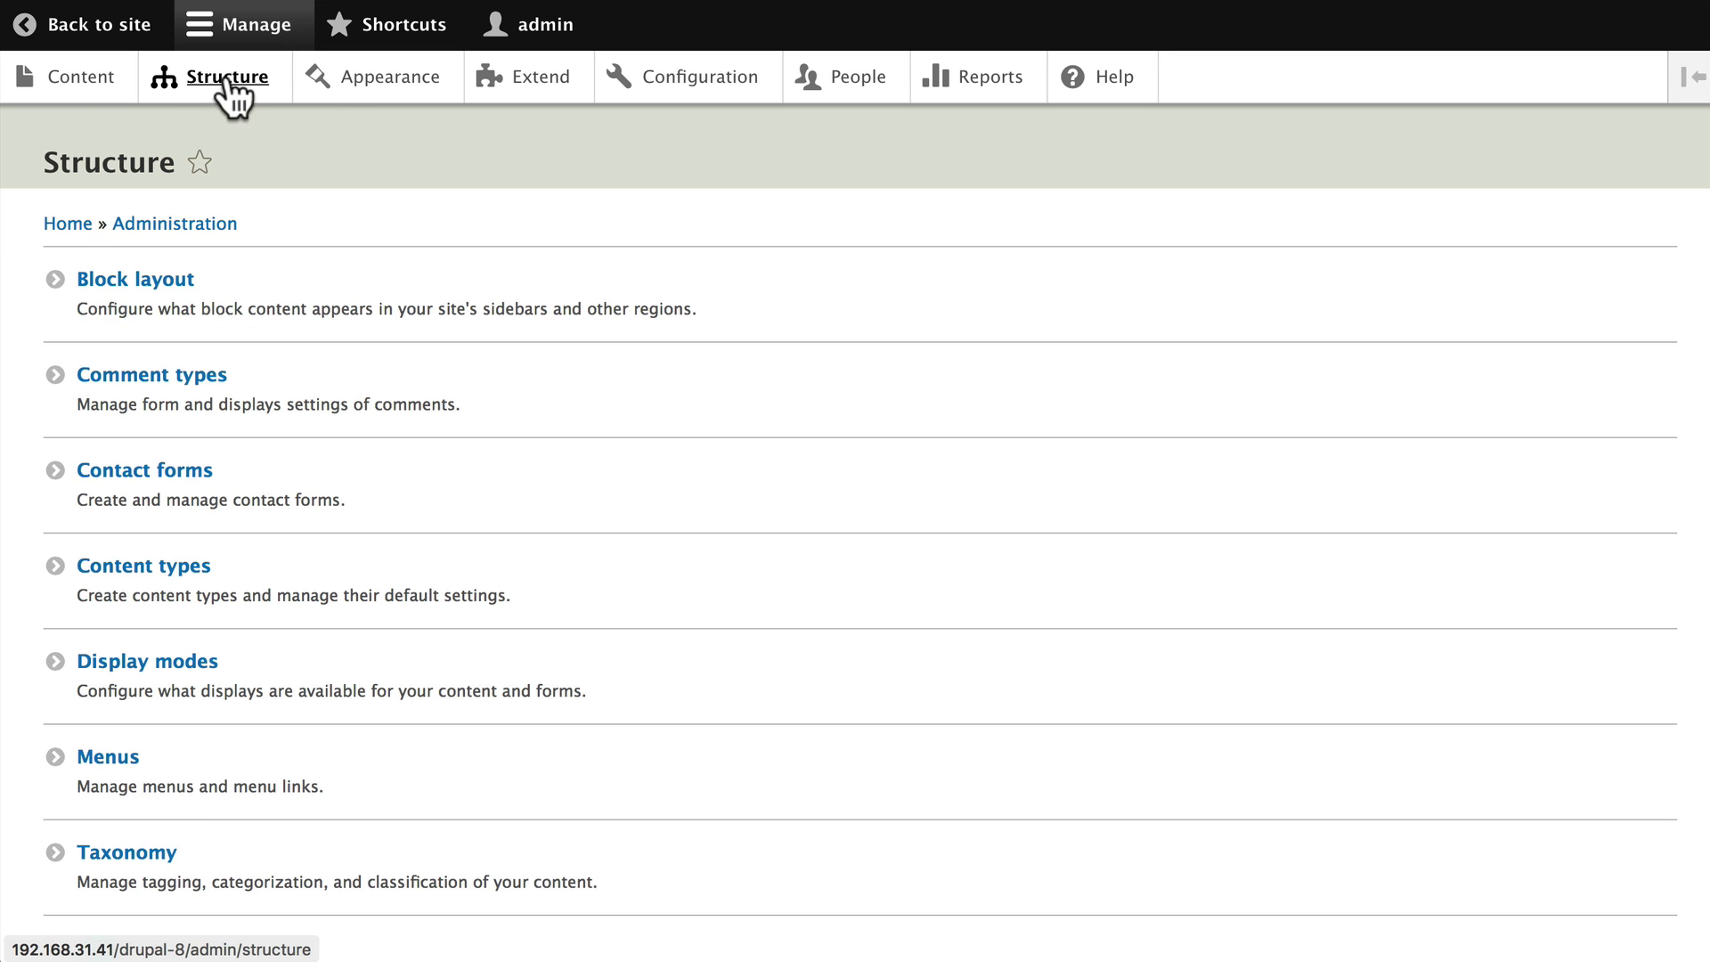
{"action": "left_click", "coordinate": [136, 666]}
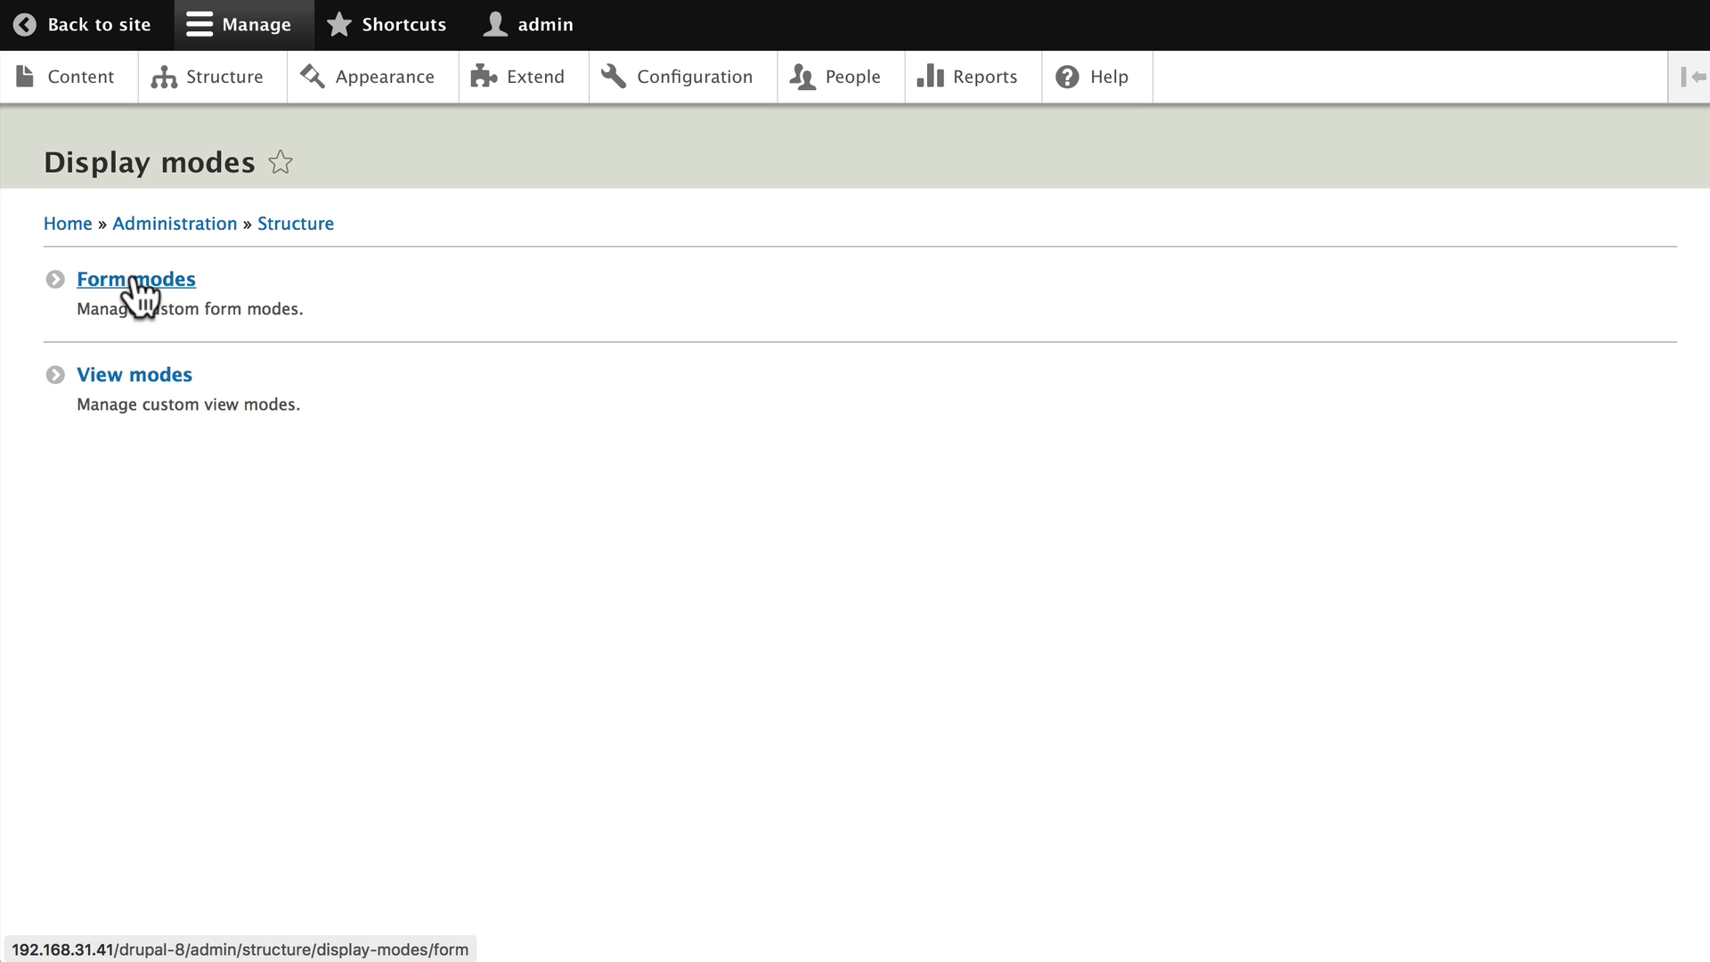
{"action": "left_click", "coordinate": [134, 374]}
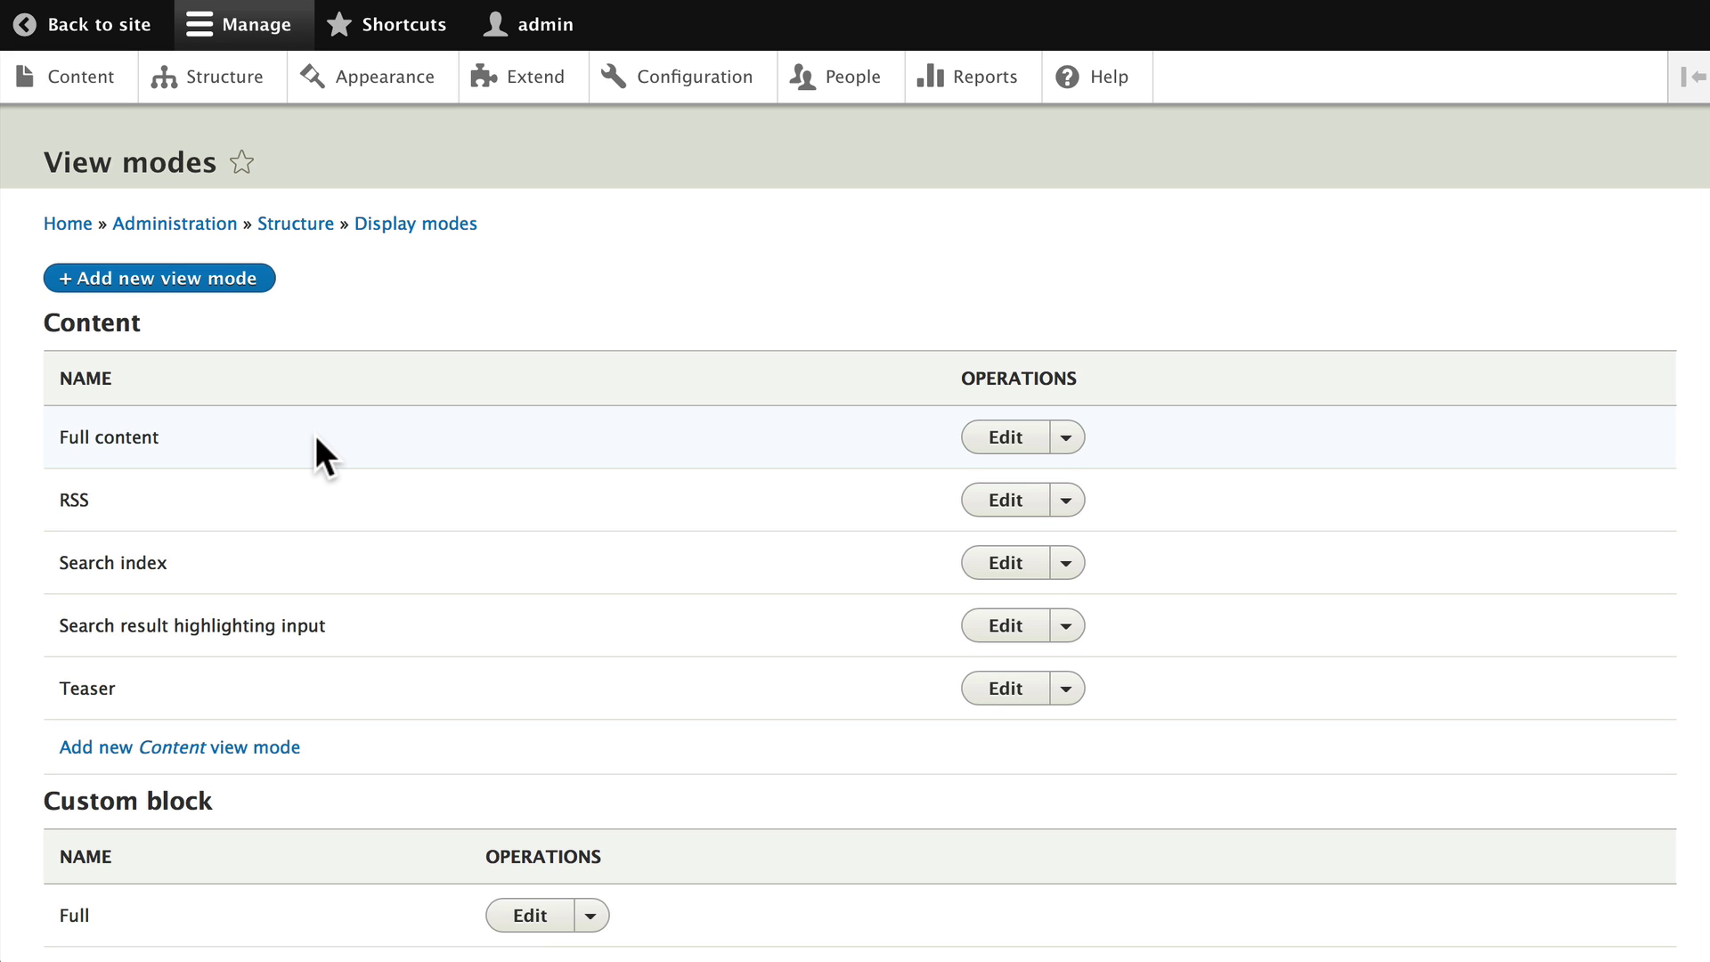
{"action": "scroll", "coordinate": [316, 440], "scroll_direction": "down", "scroll_amount": 5}
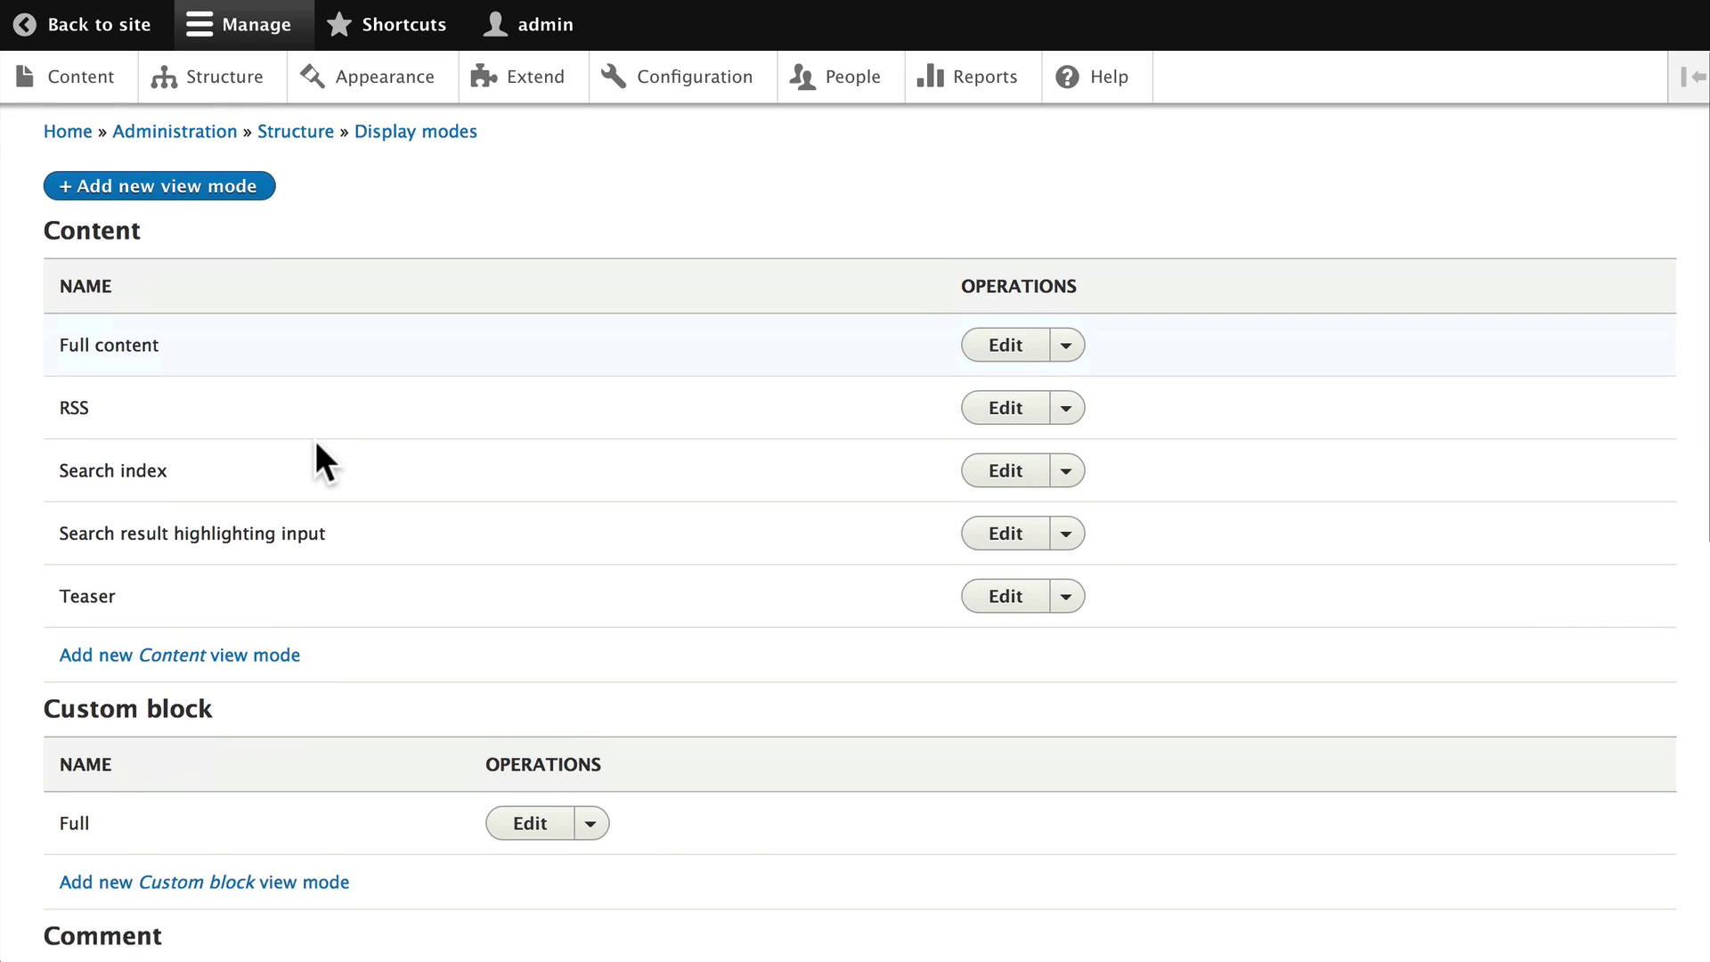
{"action": "scroll", "coordinate": [312, 438], "scroll_direction": "down", "scroll_amount": 4}
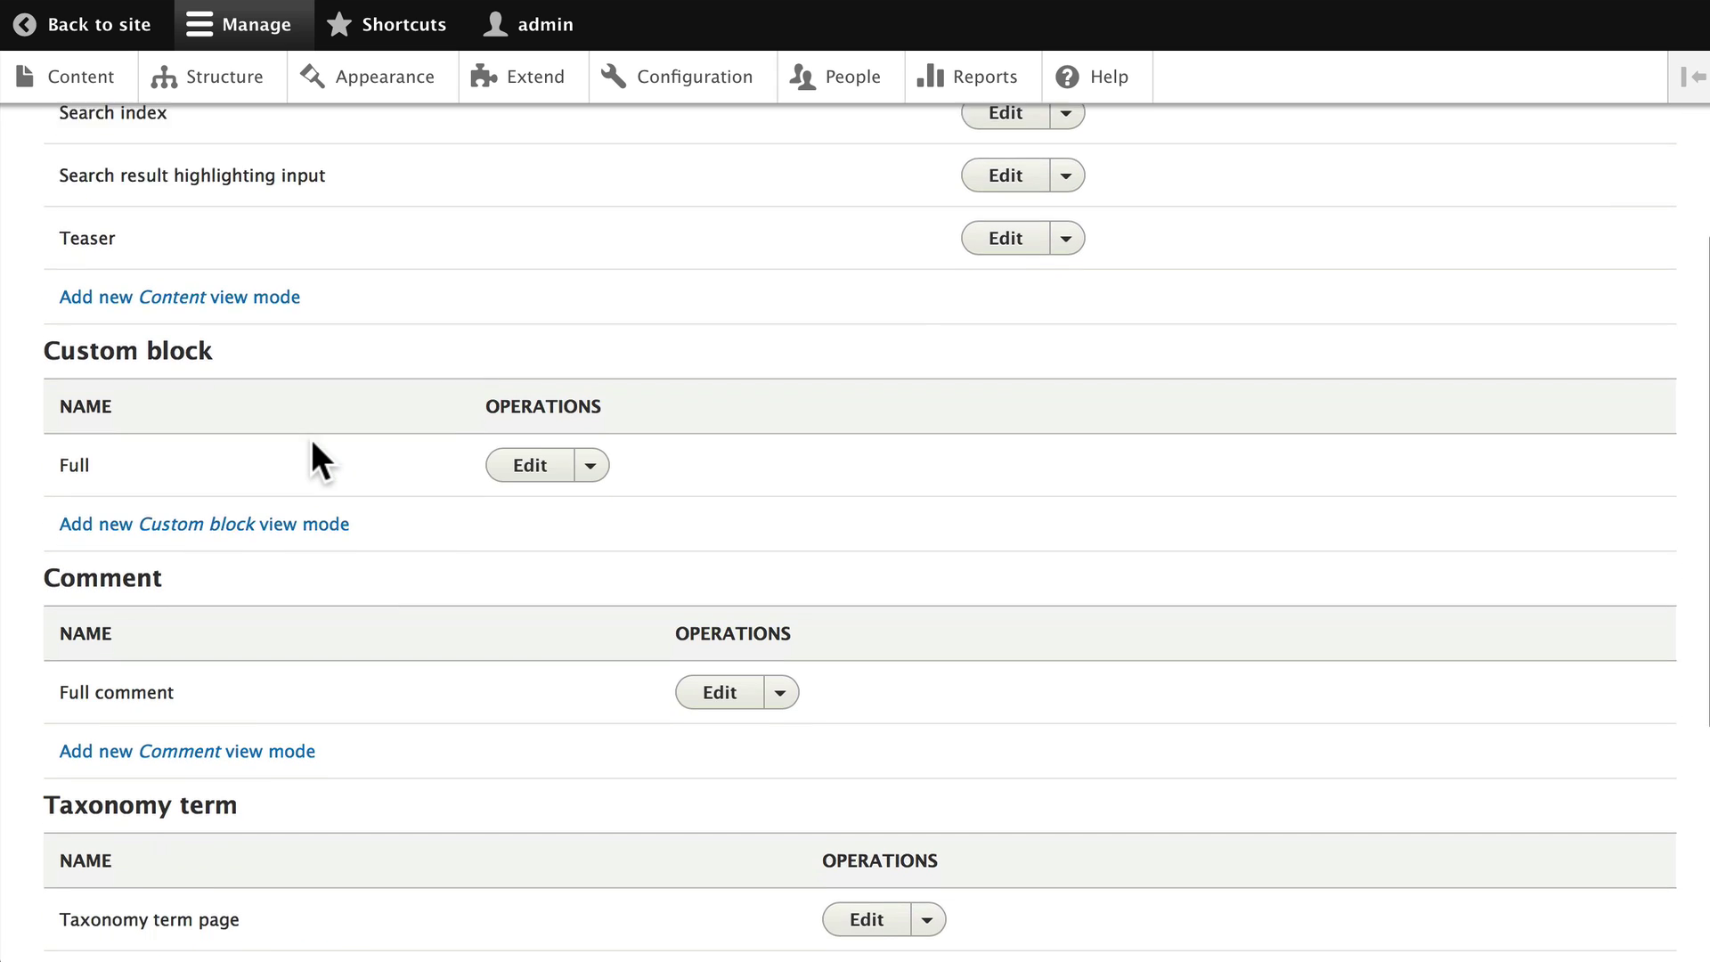
{"action": "scroll", "coordinate": [311, 438], "scroll_direction": "down", "scroll_amount": 2}
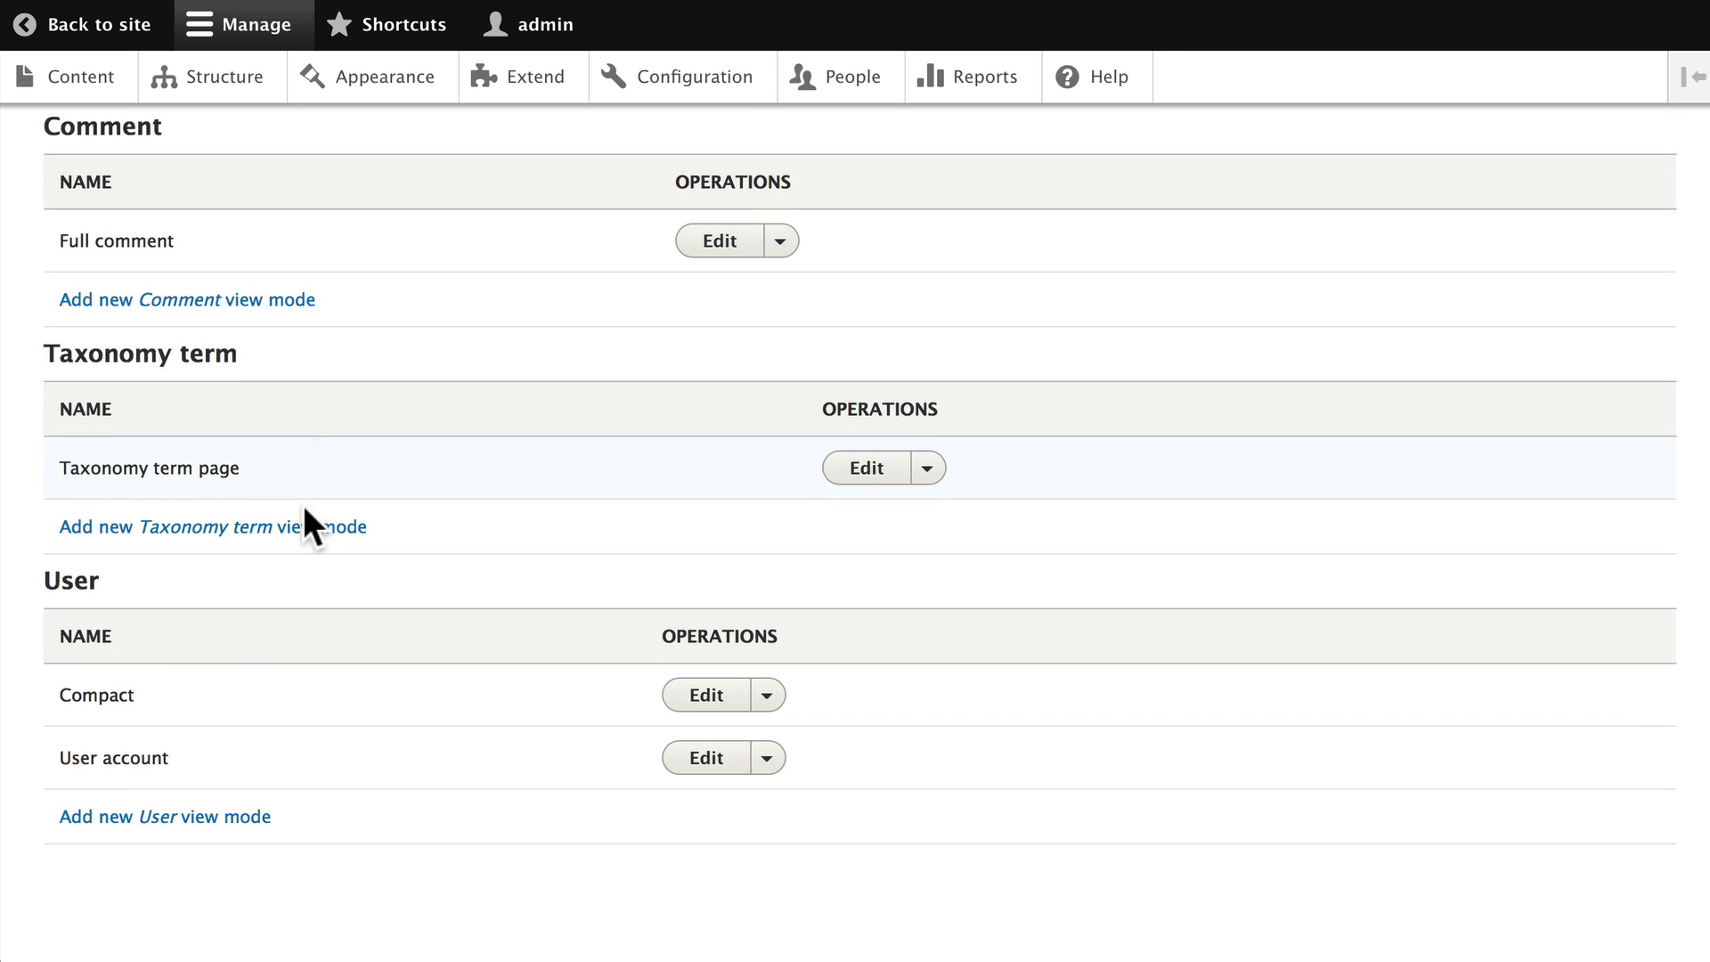
{"action": "scroll", "coordinate": [241, 442], "scroll_direction": "up", "scroll_amount": 6}
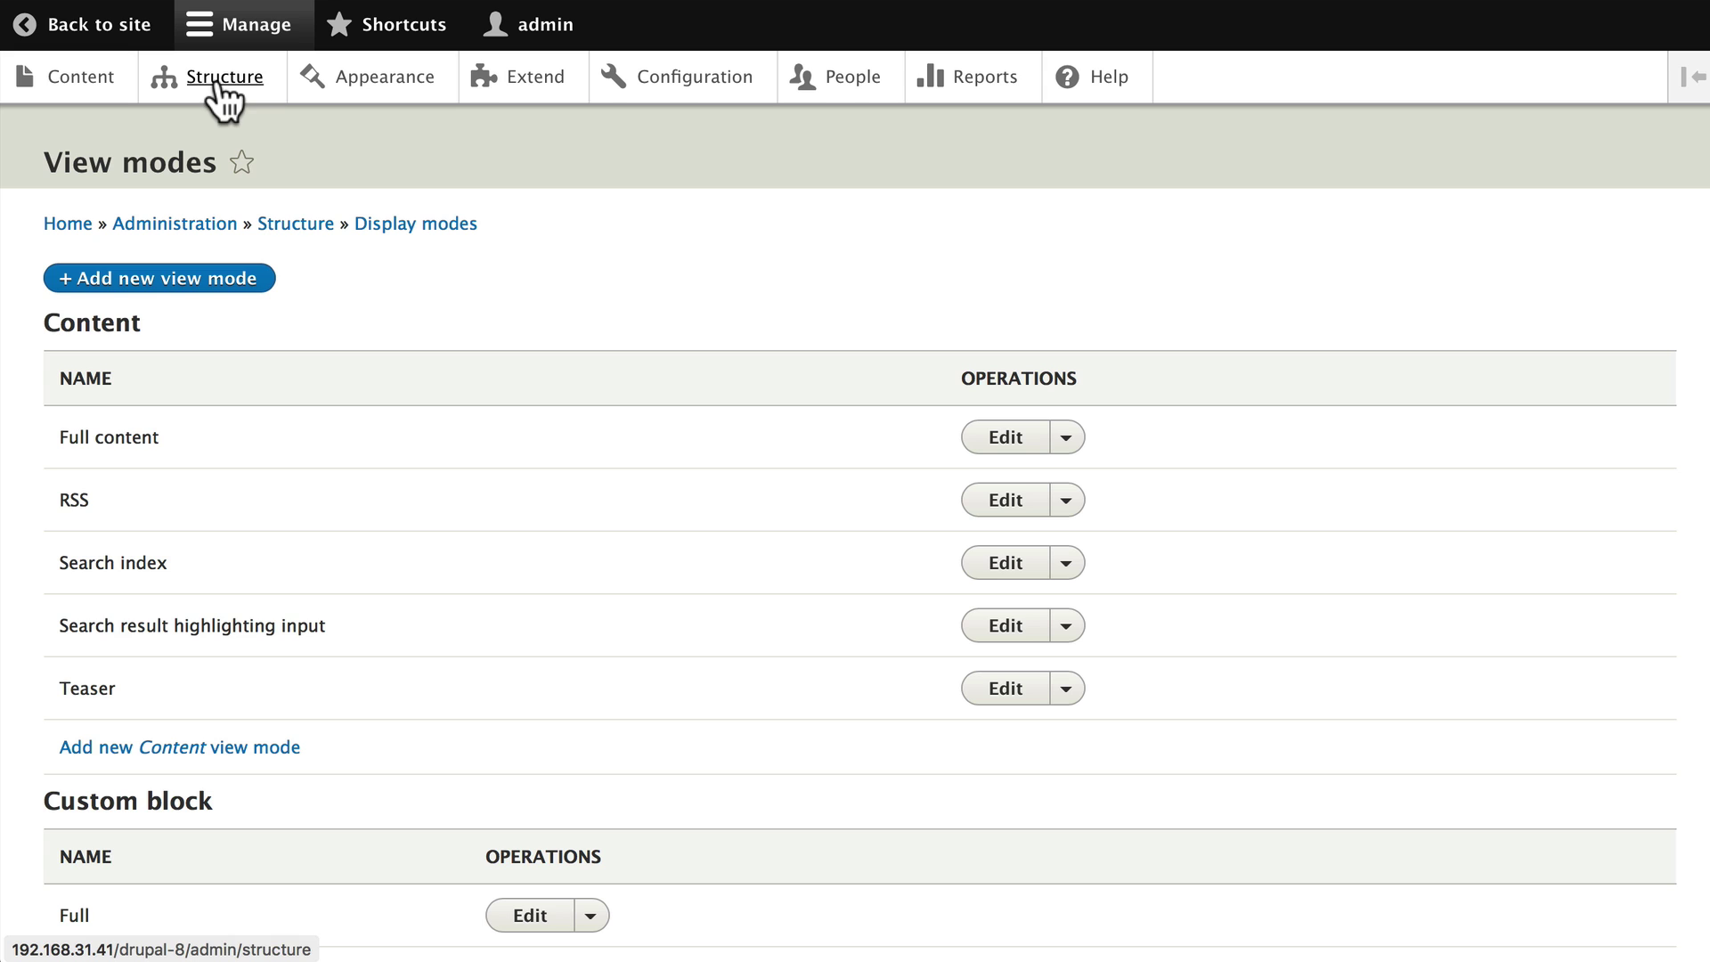
- Reopen Events Manage display and scroll past Event Date, Sponsors and Topics to the bottom
{"action": "left_click", "coordinate": [294, 225]}
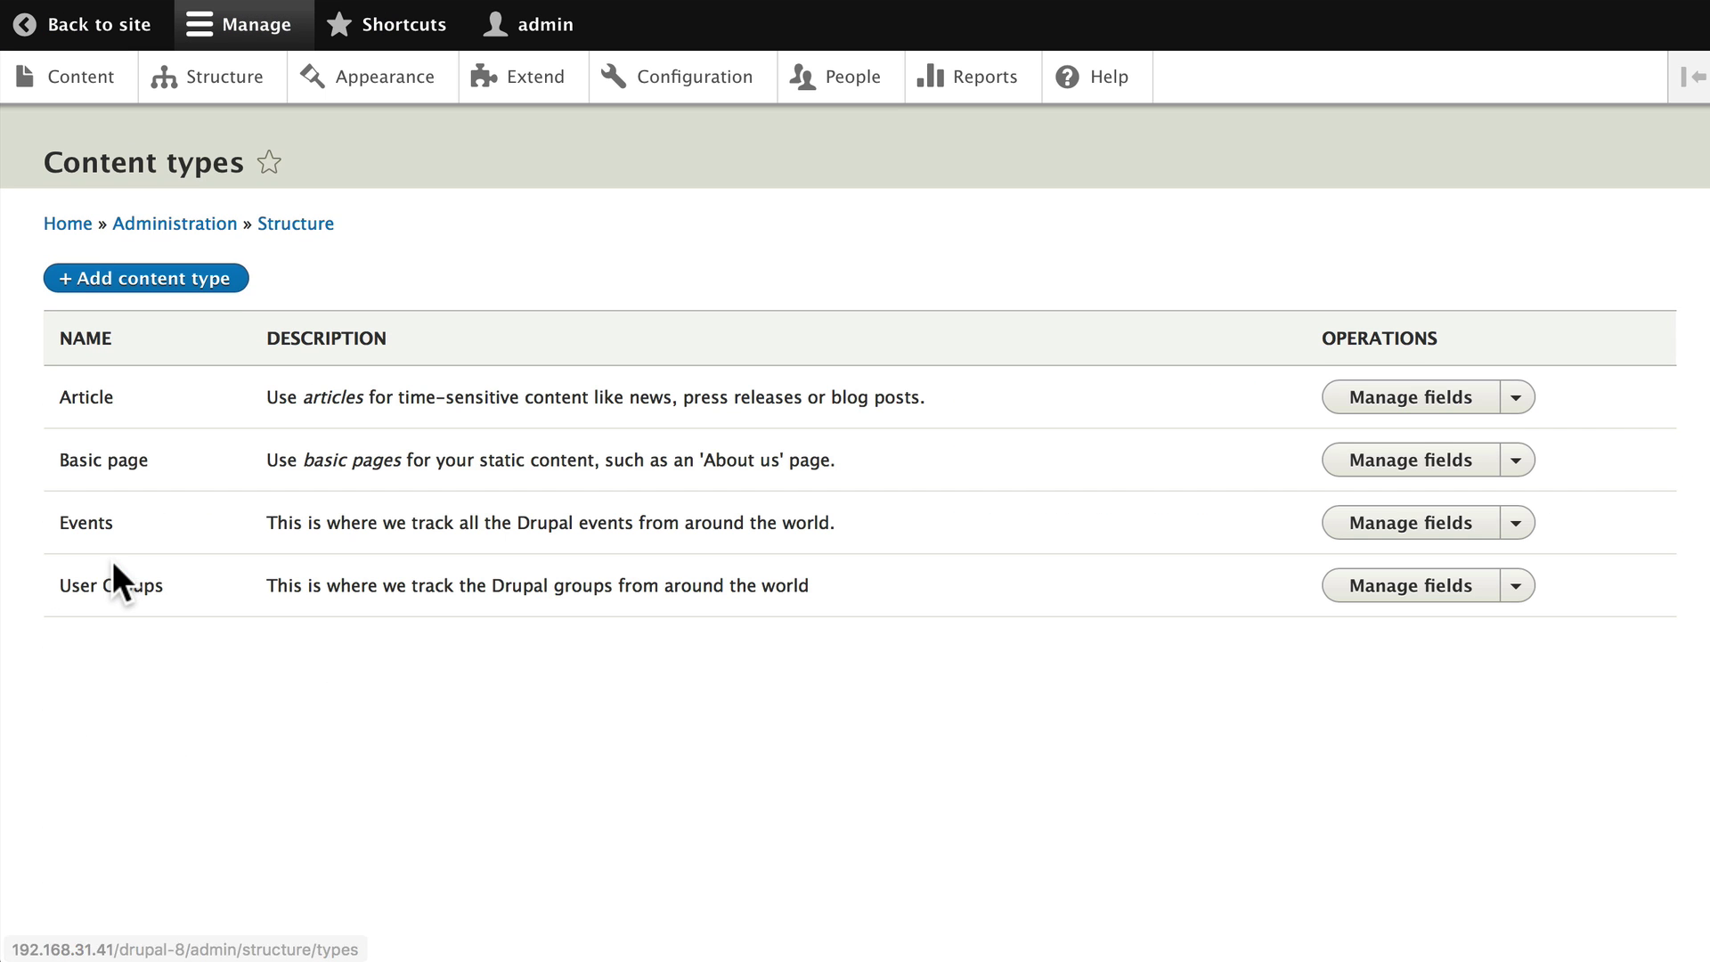
{"action": "left_click", "coordinate": [1517, 524]}
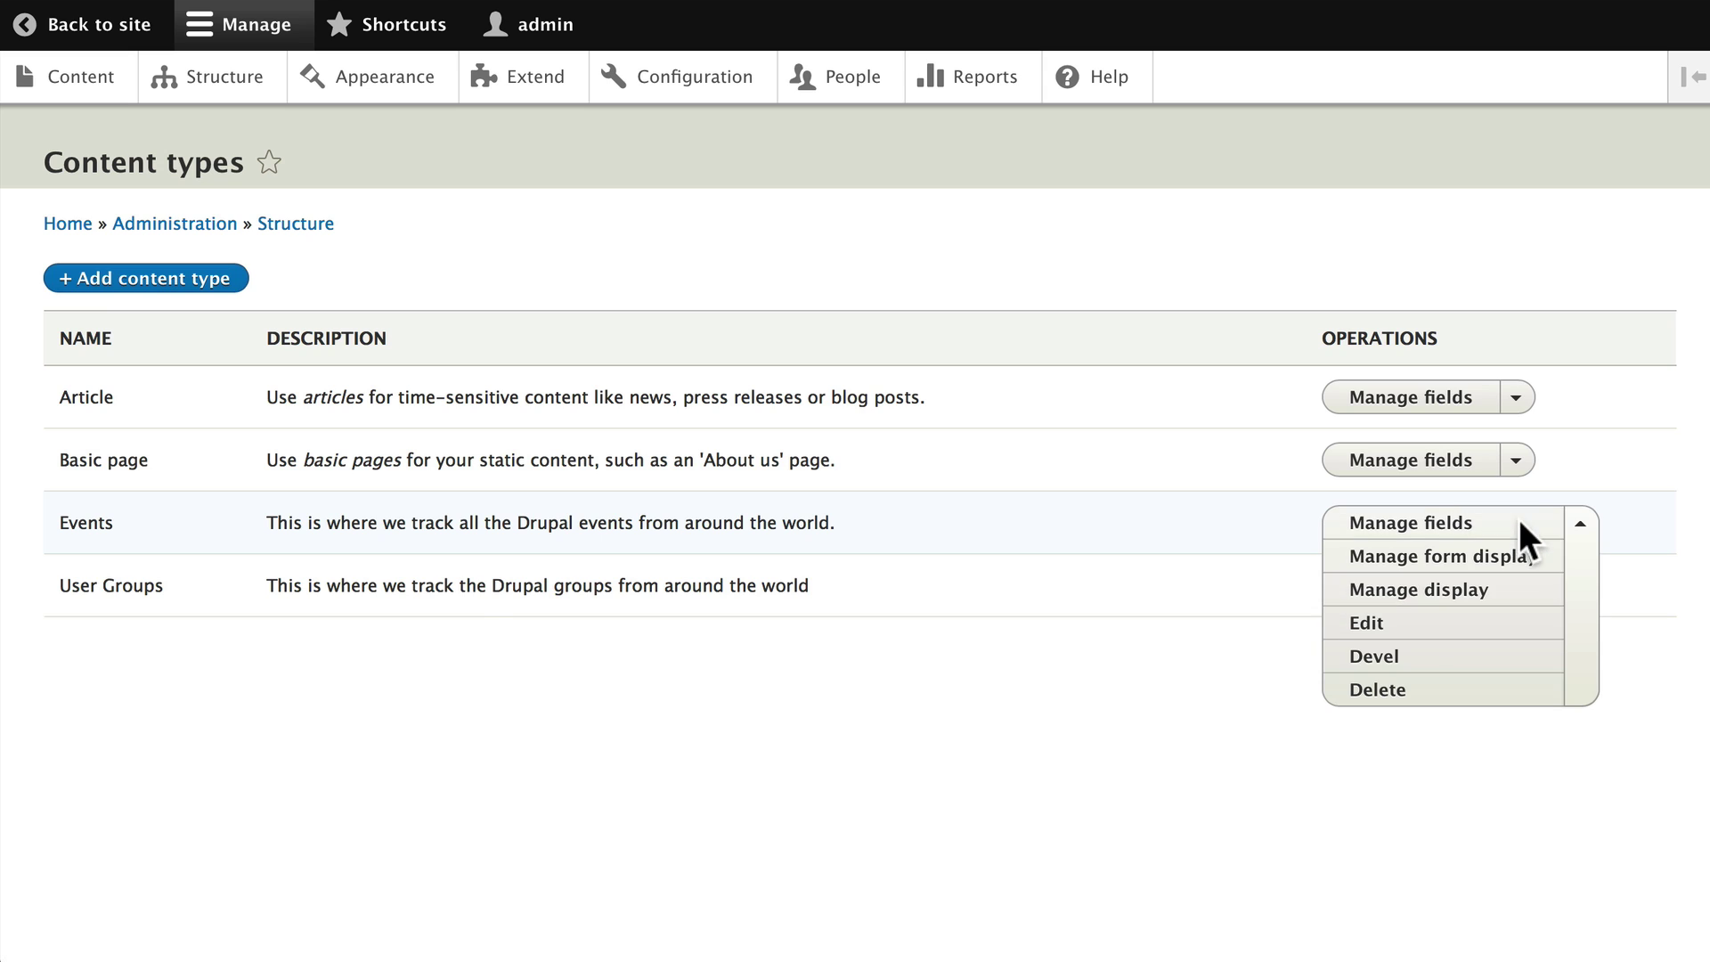
{"action": "left_click", "coordinate": [1405, 593]}
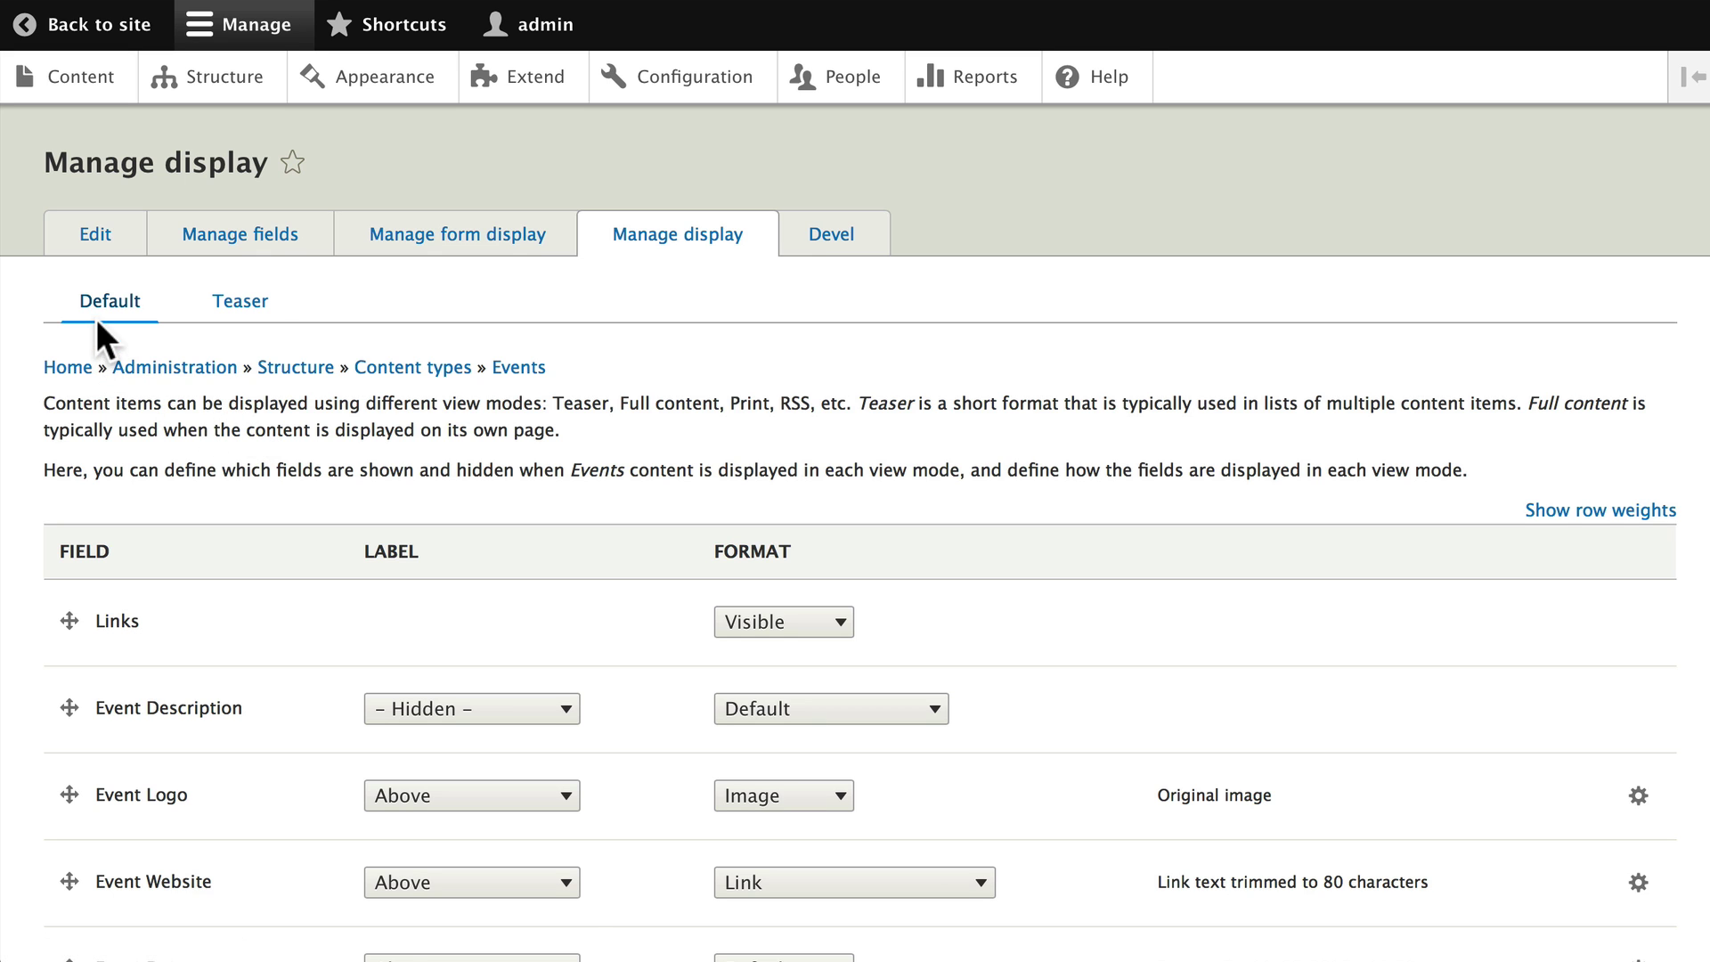
{"action": "scroll", "coordinate": [205, 324], "scroll_direction": "down", "scroll_amount": 4}
{"action": "scroll", "coordinate": [205, 324], "scroll_direction": "down", "scroll_amount": 3}
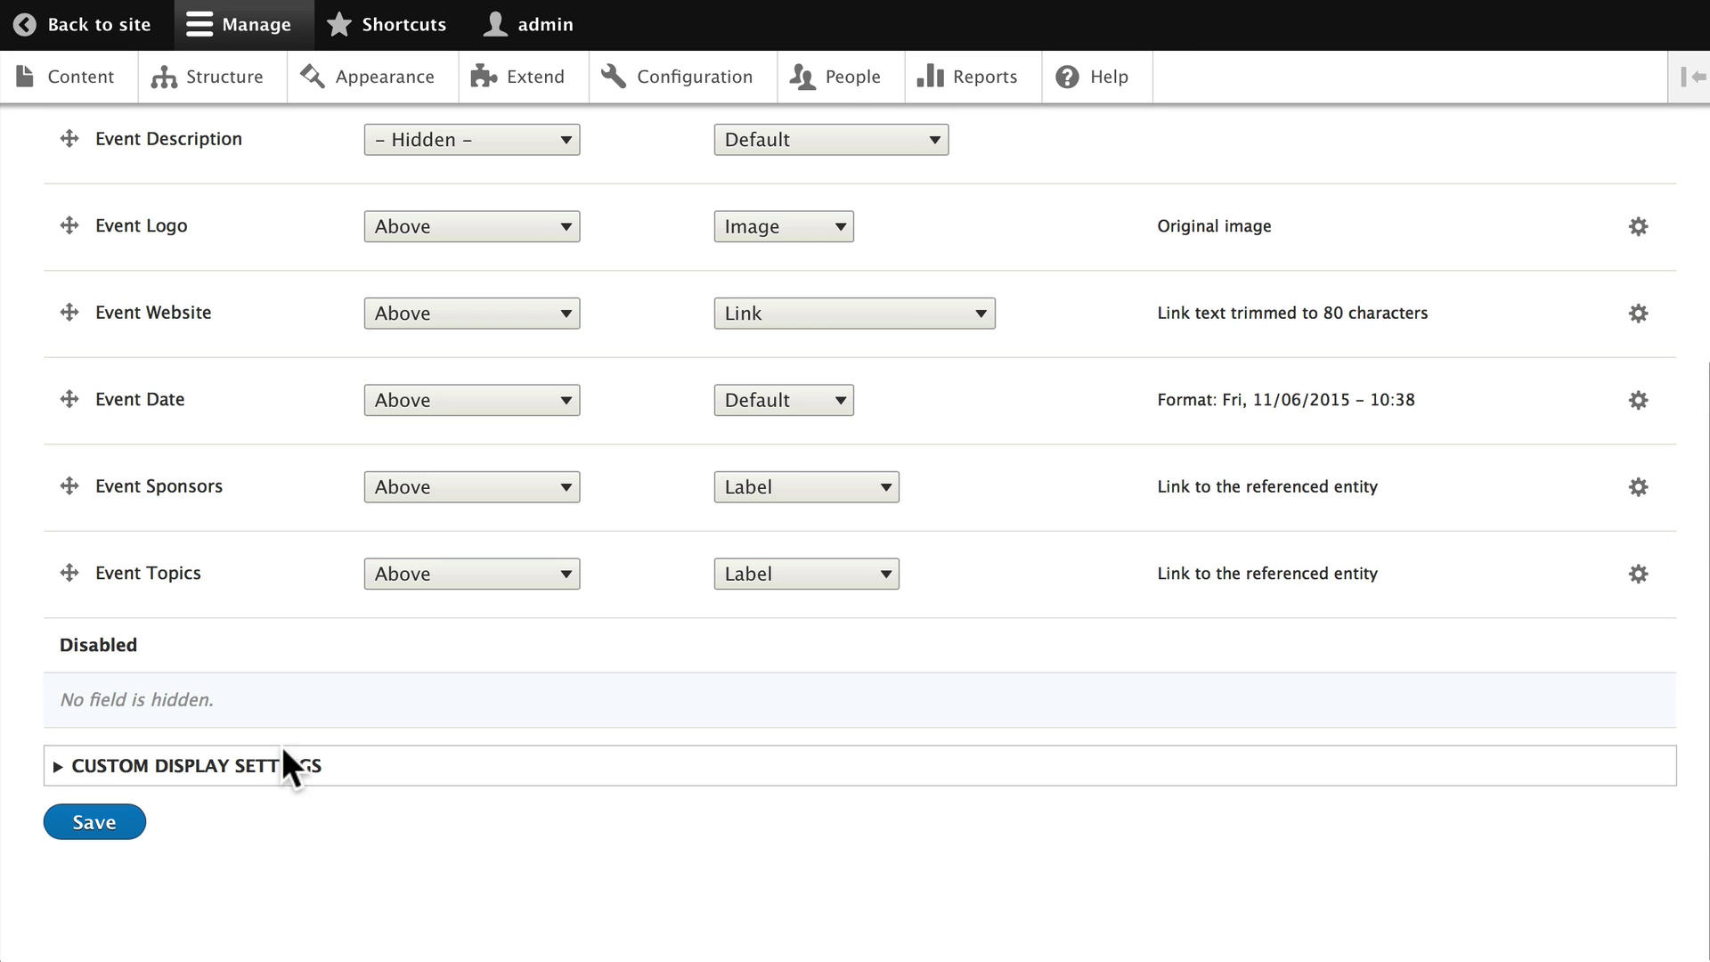
- Enable custom display settings for Full content under Custom Display Settings and save
{"action": "left_click", "coordinate": [190, 766]}
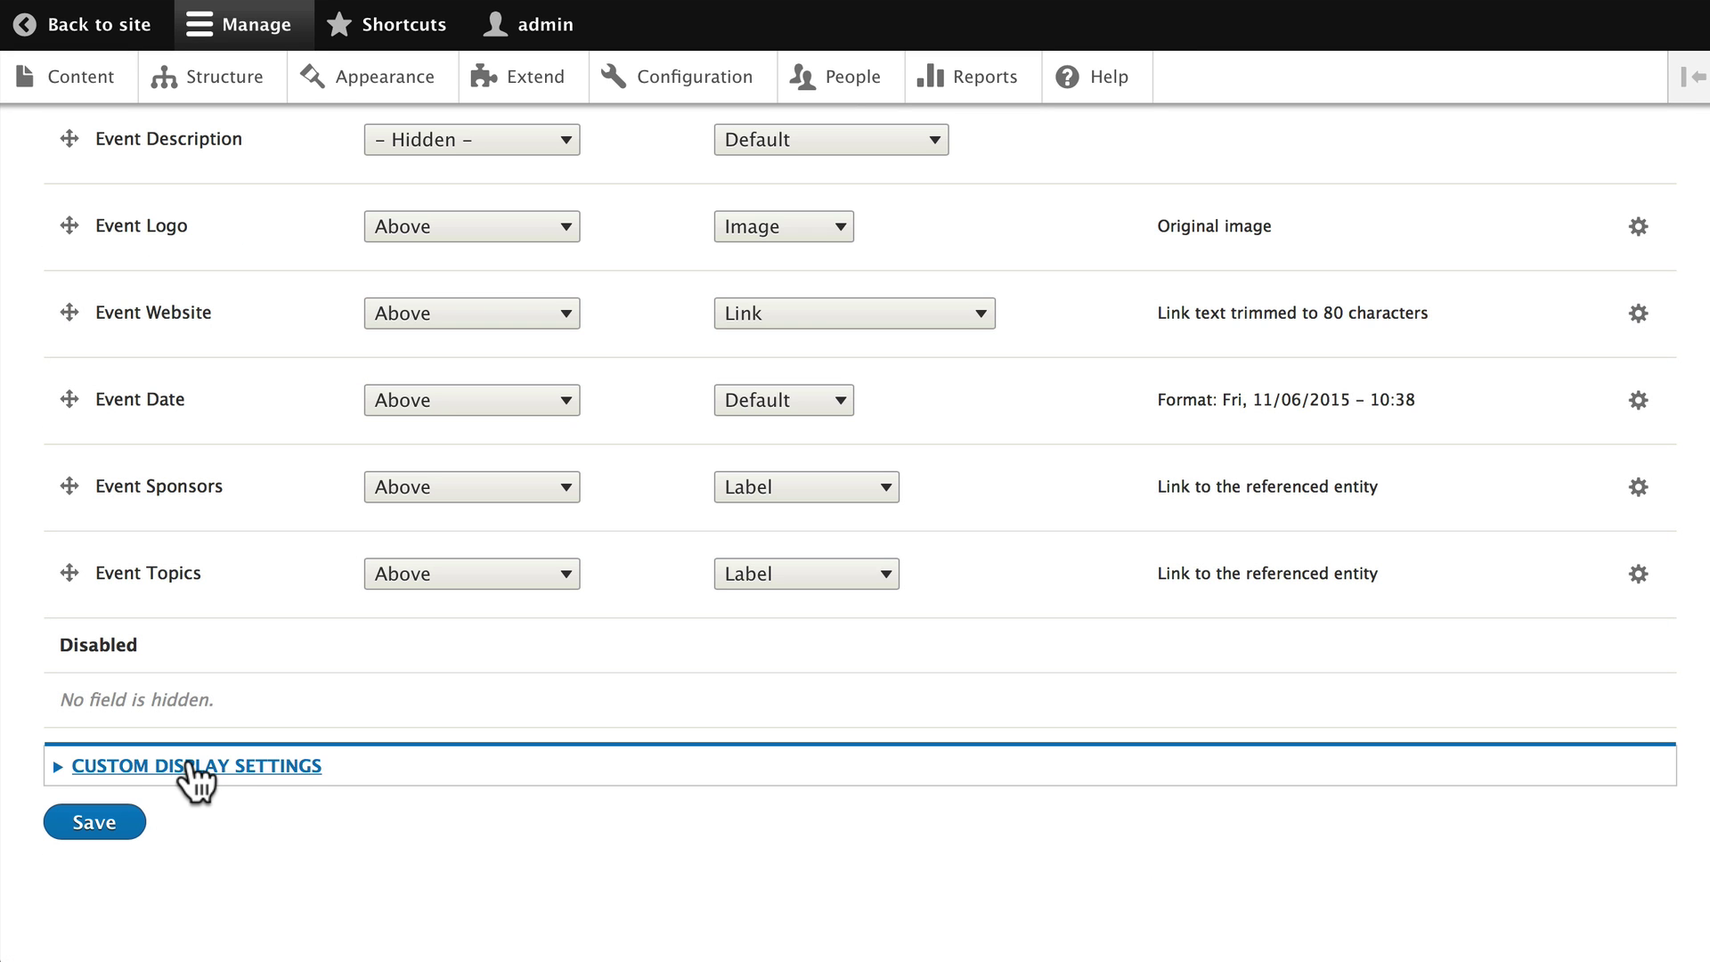
{"action": "scroll", "coordinate": [109, 818], "scroll_direction": "down", "scroll_amount": 2}
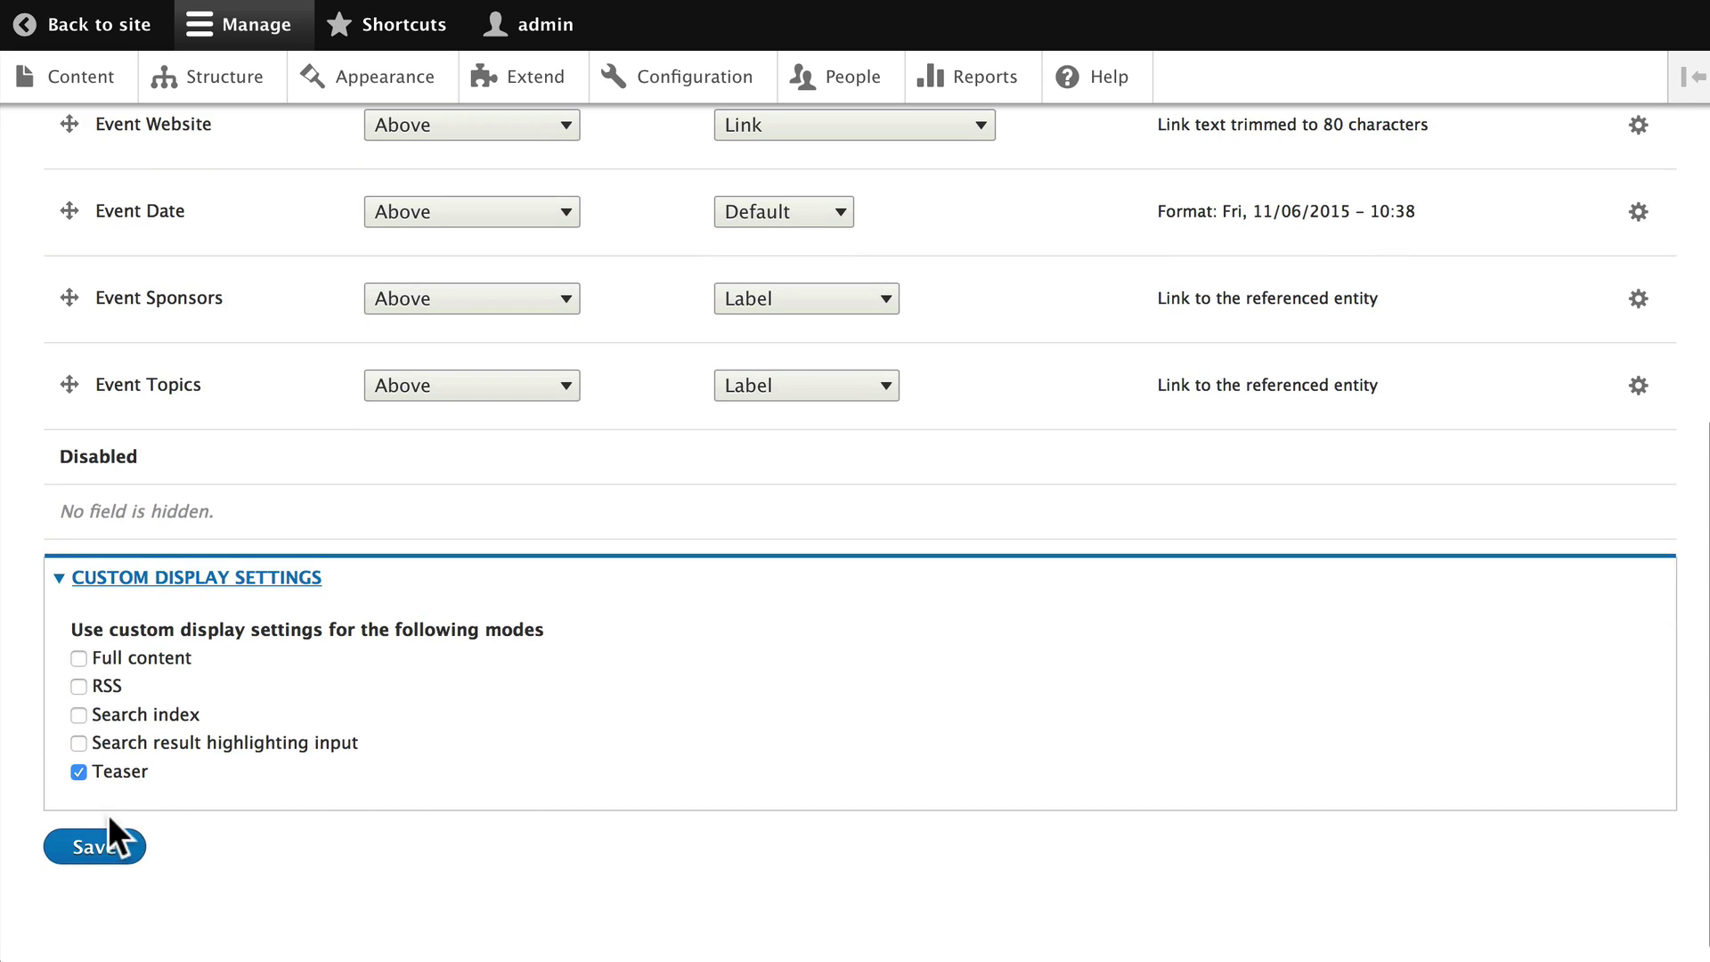
{"action": "left_click", "coordinate": [79, 656]}
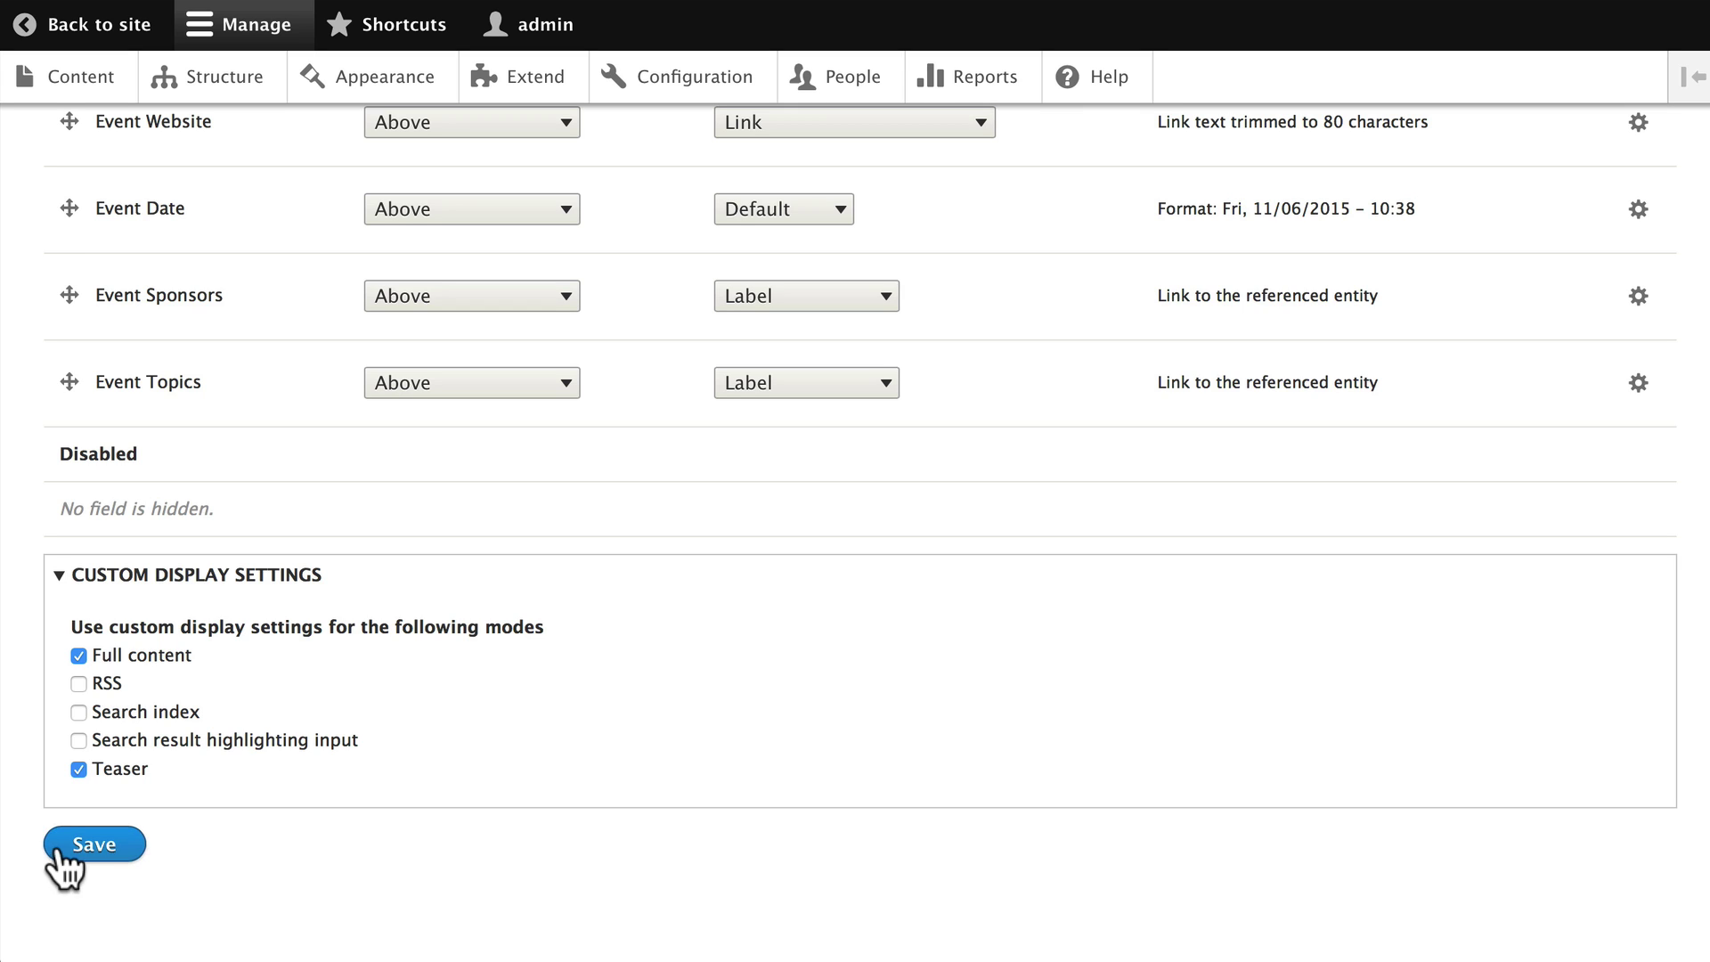
{"action": "left_click", "coordinate": [95, 848]}
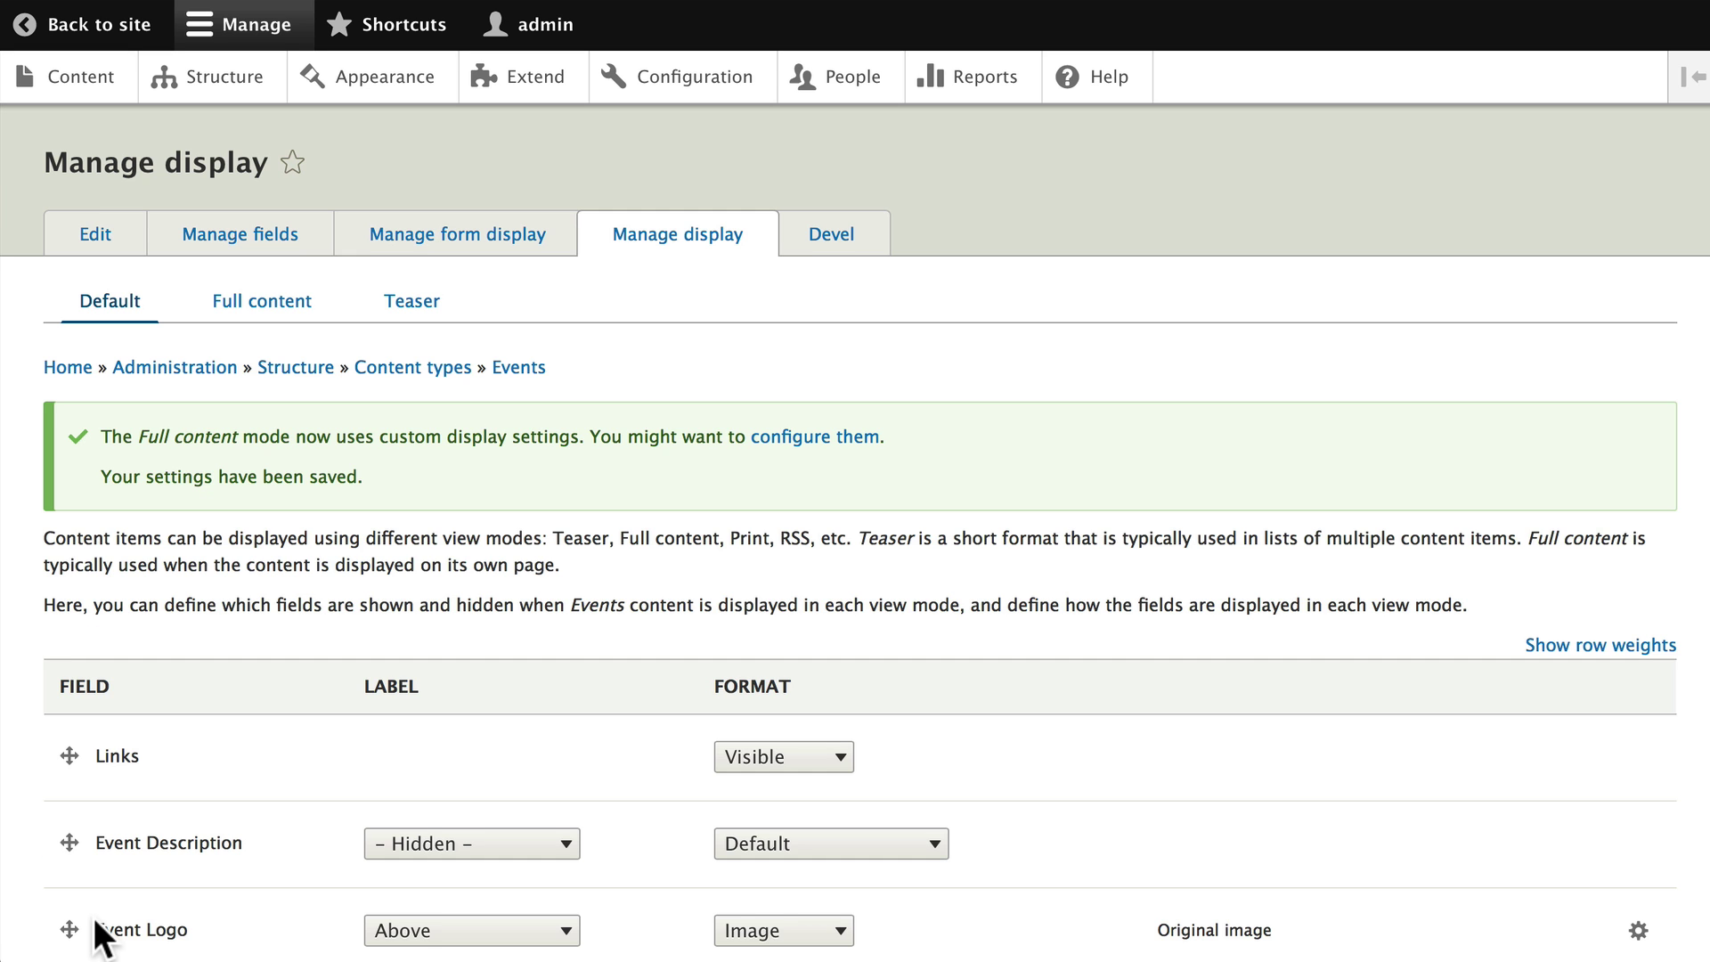
{"action": "scroll", "coordinate": [93, 918], "scroll_direction": "down", "scroll_amount": 3}
{"action": "scroll", "coordinate": [93, 918], "scroll_direction": "up", "scroll_amount": 3}
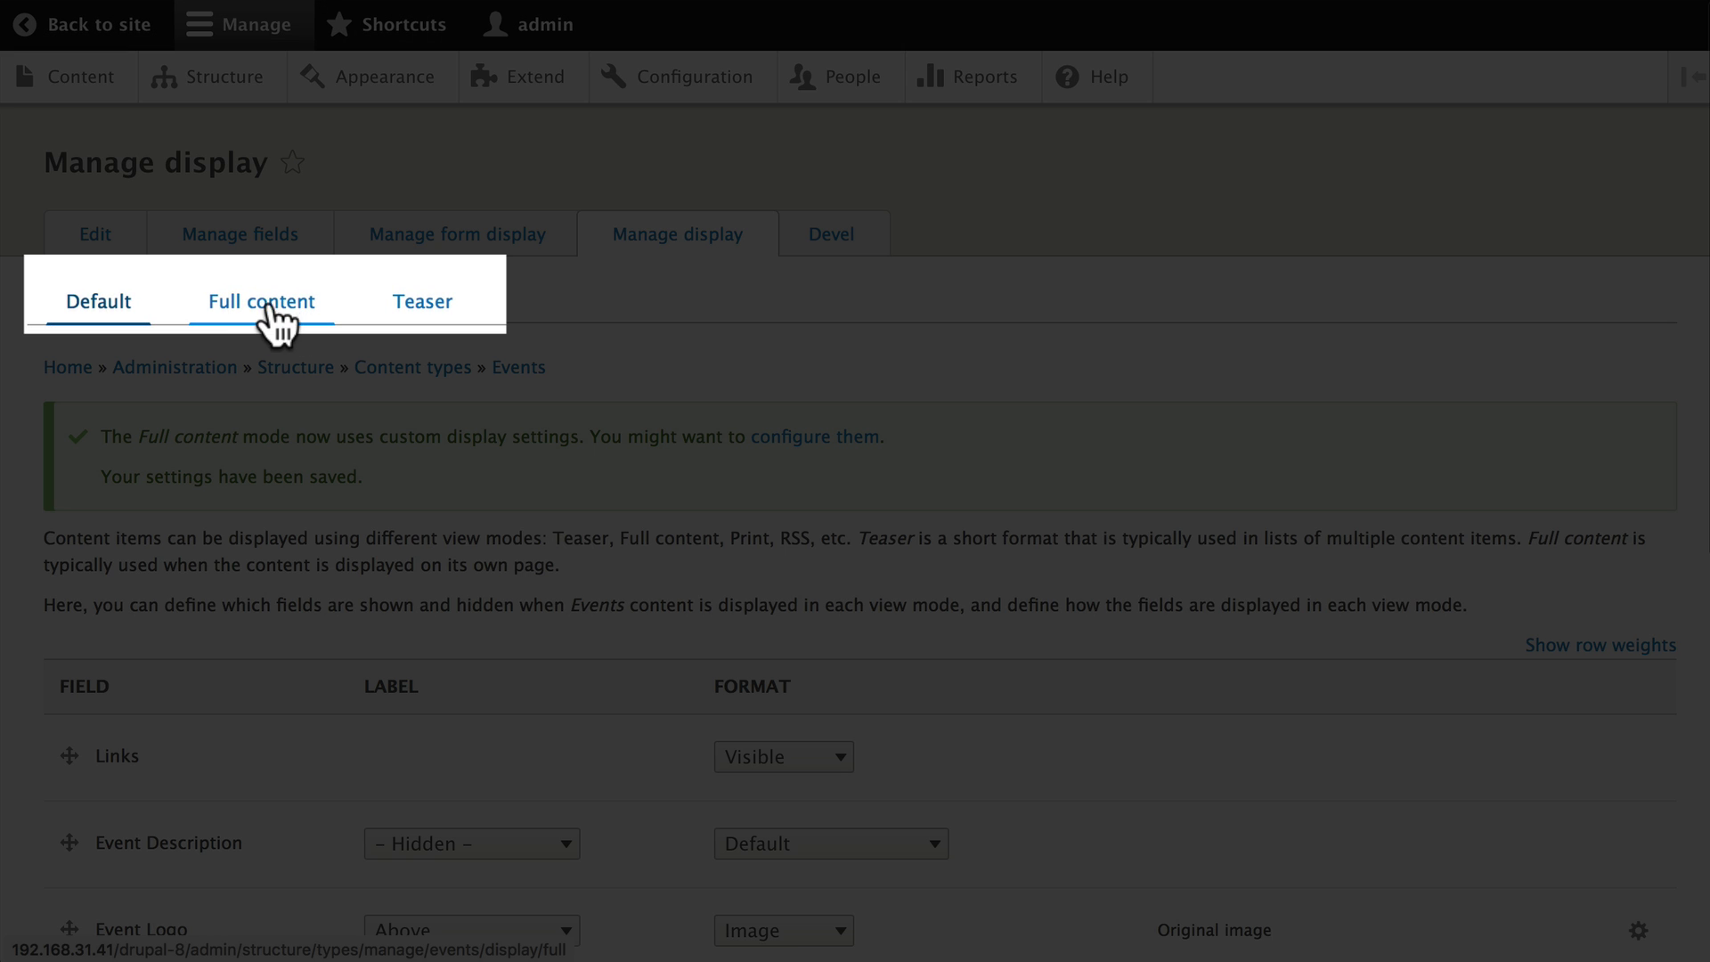